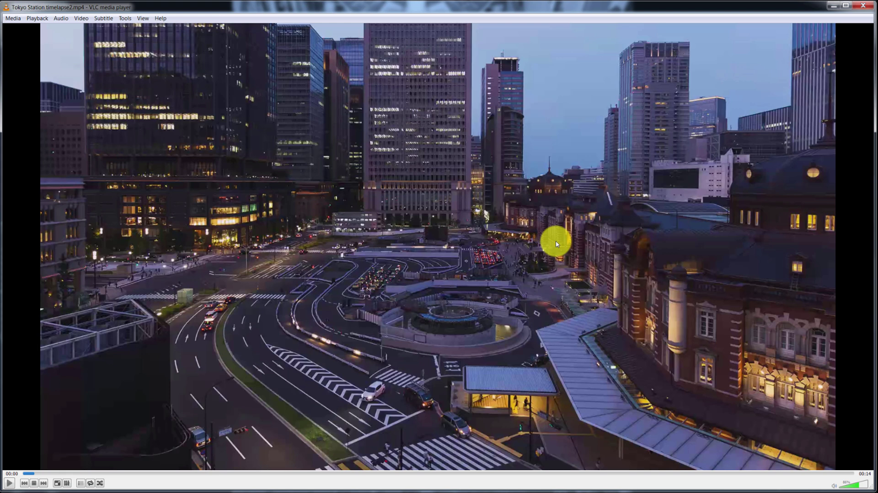
- Play Tokyo Station timelapse2.mp4 in VLC, then replay it once it finishes
{"action": "left_click", "coordinate": [10, 484]}
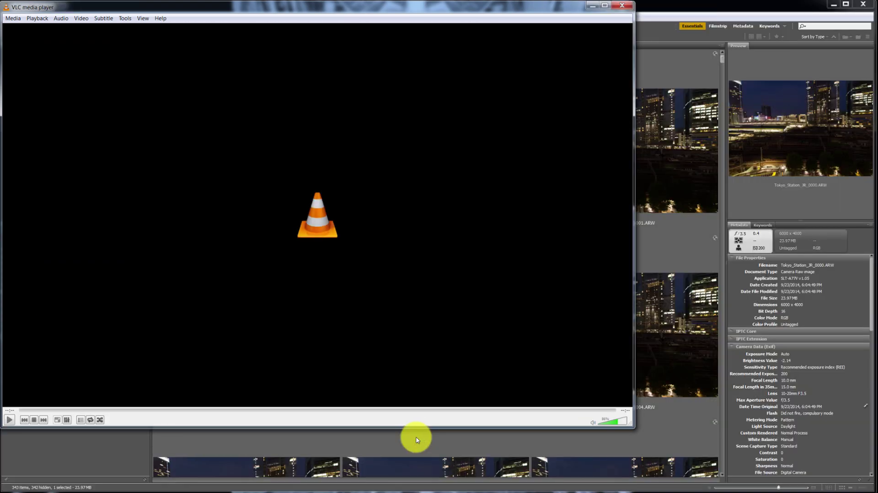
{"action": "left_click", "coordinate": [10, 420]}
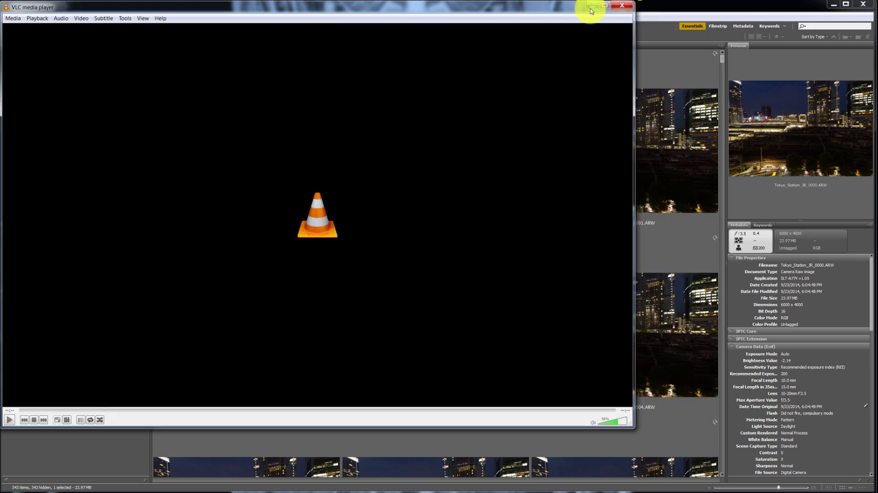
- Close VLC to reveal the Tokyo station railtracks folder of 342 ARW frames in Bridge
{"action": "left_click", "coordinate": [623, 6]}
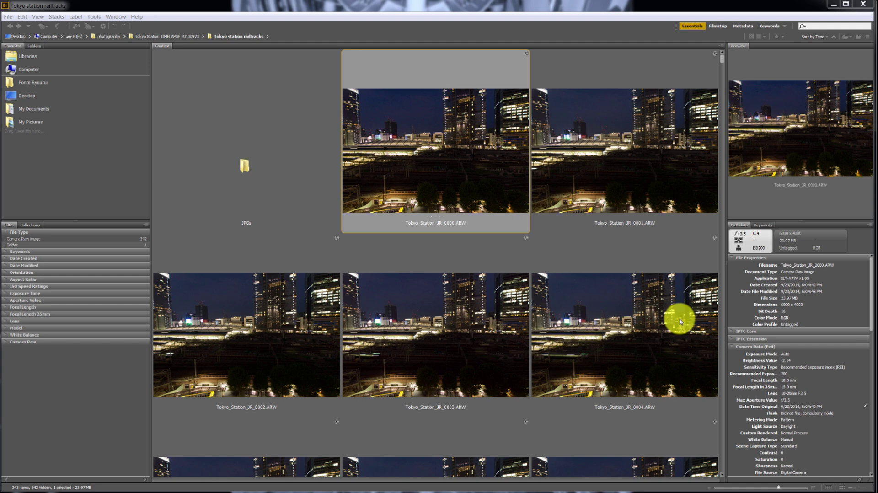
{"action": "key", "text": "ctrl+shift+a"}
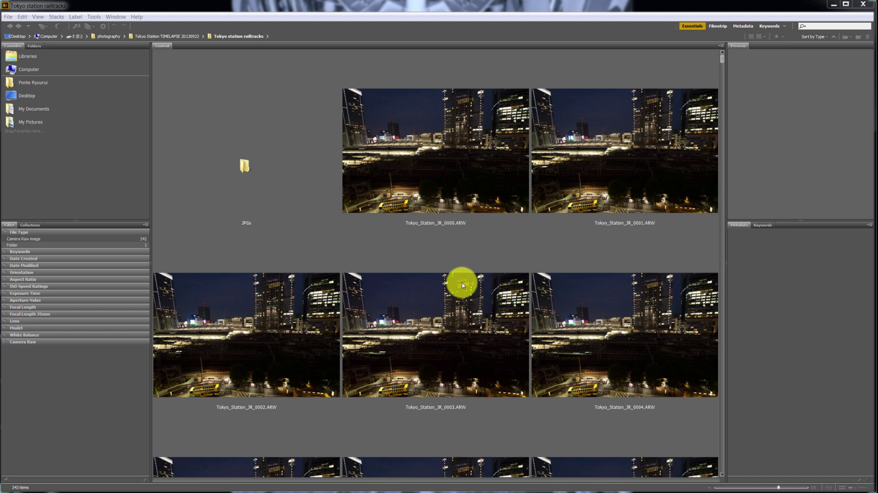
{"action": "left_click", "coordinate": [428, 170]}
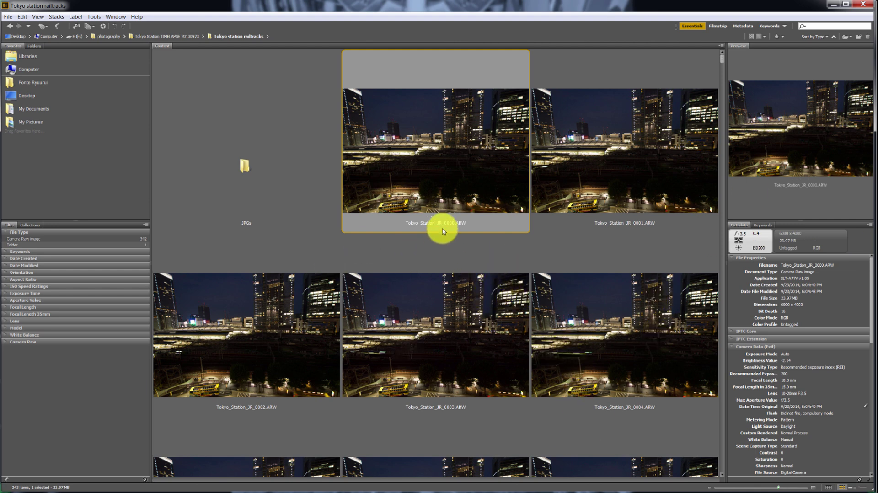
- Select all 342 raw frames and bring up Batch Rename from the Tools menu
{"action": "key", "text": "ctrl+a"}
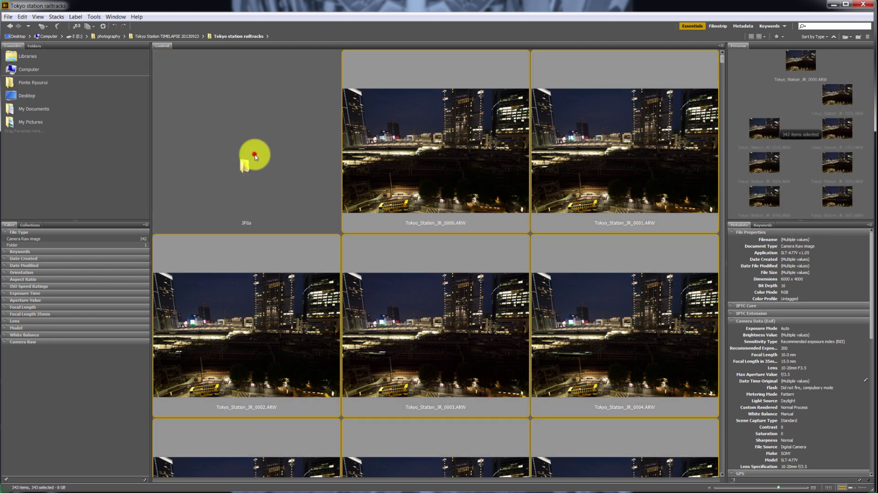
{"action": "scroll", "coordinate": [429, 245], "scroll_direction": "down", "scroll_amount": 10}
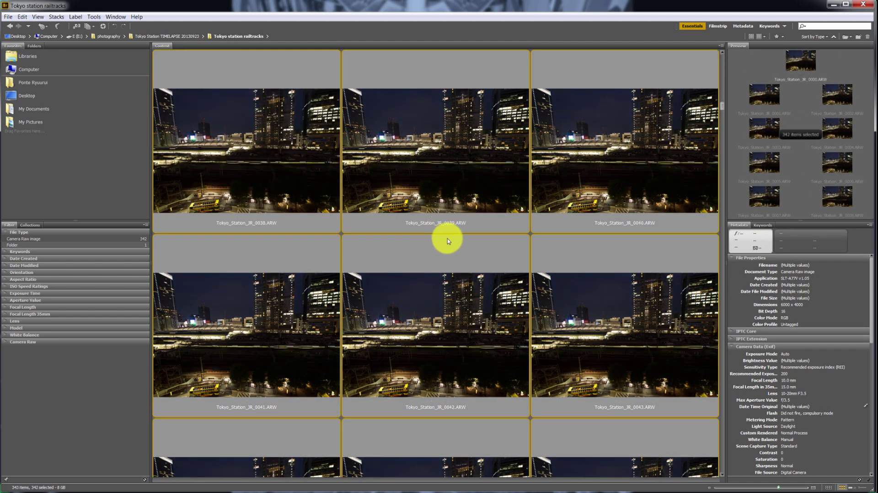
{"action": "scroll", "coordinate": [452, 205], "scroll_direction": "up", "scroll_amount": 10}
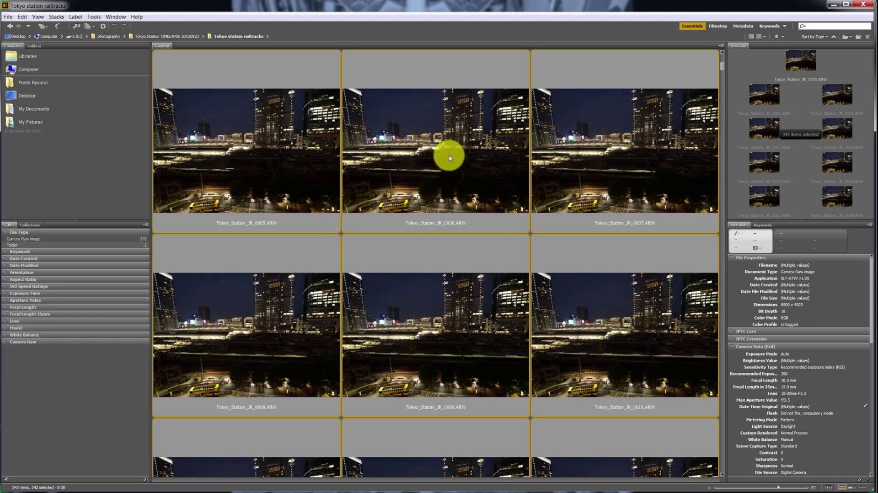
{"action": "left_click", "coordinate": [94, 16]}
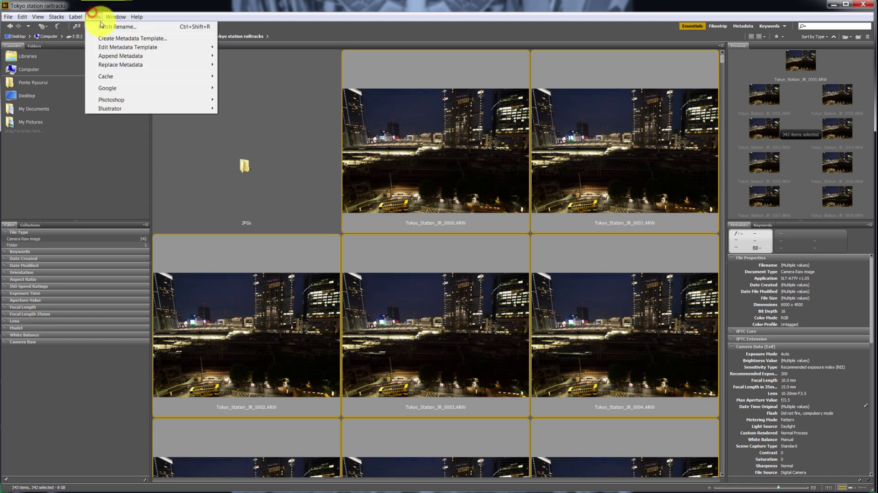
{"action": "left_click", "coordinate": [117, 26]}
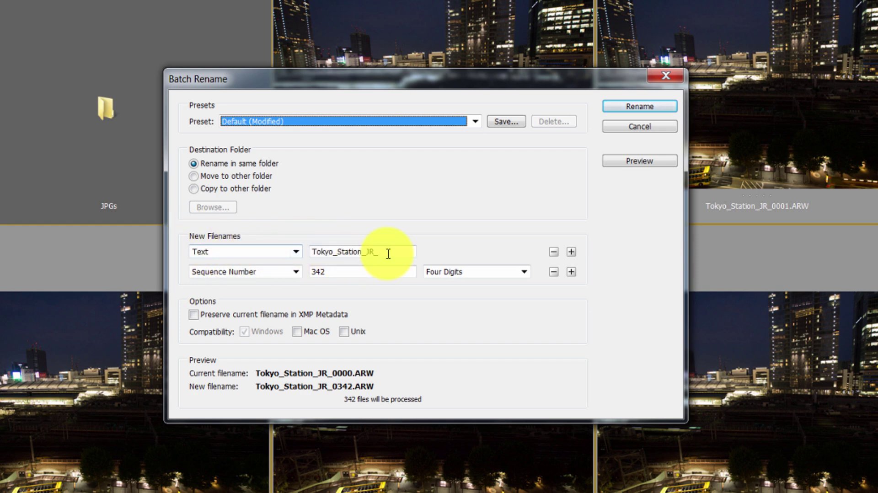
- Check the Tokyo_Station_JR_ name prefix and the starting sequence number 342
{"action": "left_click_drag", "start_coordinate": [387, 251], "coordinate": [267, 236]}
{"action": "left_click", "coordinate": [338, 251]}
{"action": "left_click_drag", "start_coordinate": [365, 251], "coordinate": [387, 255]}
{"action": "left_click", "coordinate": [406, 251]}
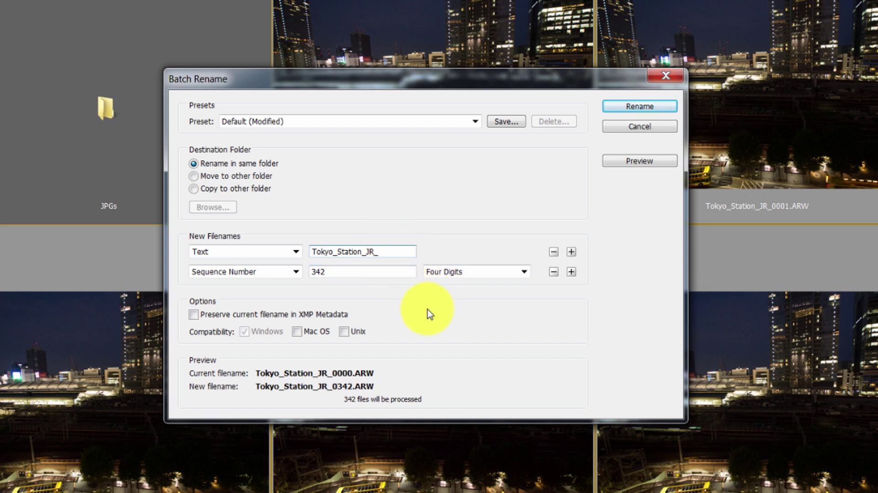
{"action": "left_click", "coordinate": [341, 274]}
{"action": "double_click", "coordinate": [342, 273]}
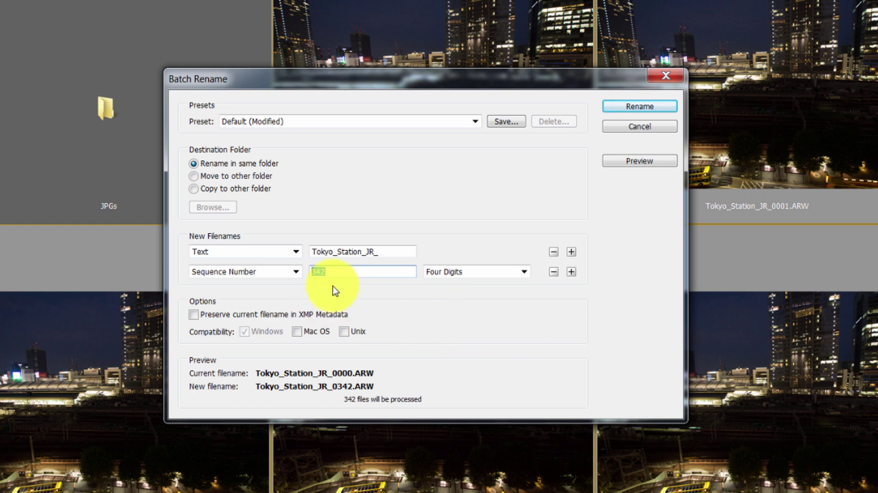
{"action": "left_click", "coordinate": [343, 275]}
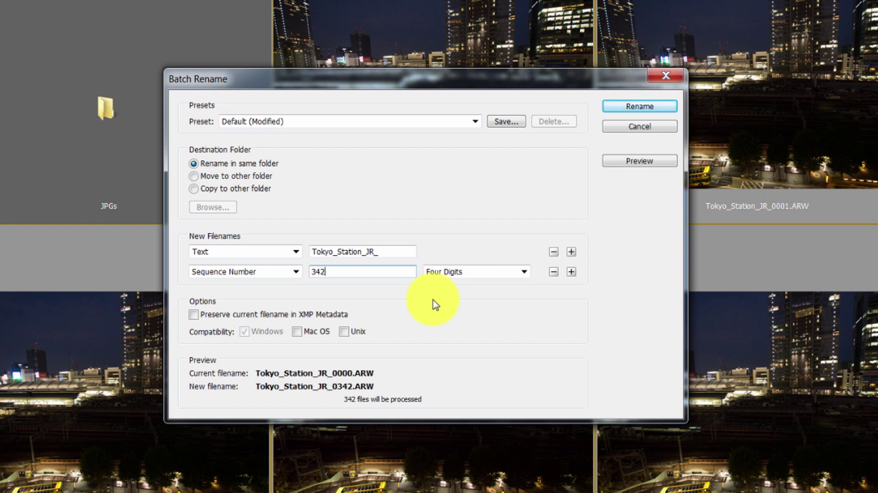
- Keep a four-digit sequence, preview the new file names and apply the rename
{"action": "left_click", "coordinate": [524, 272]}
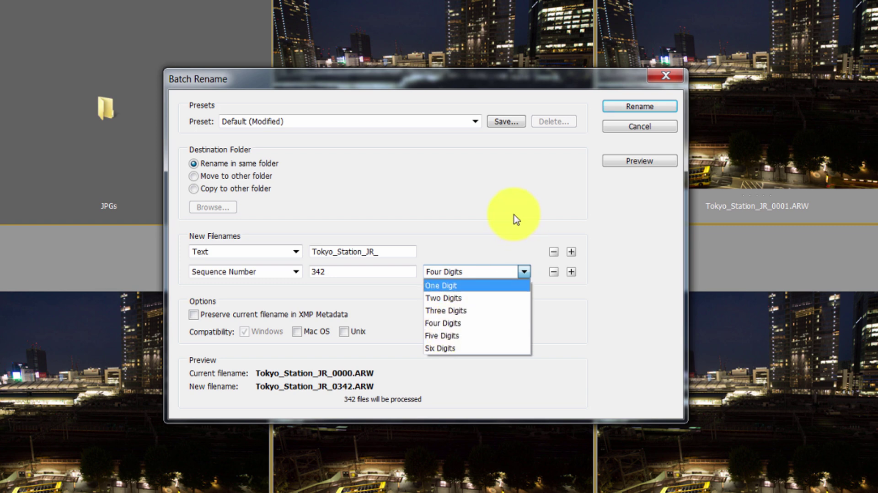
{"action": "left_click", "coordinate": [513, 196]}
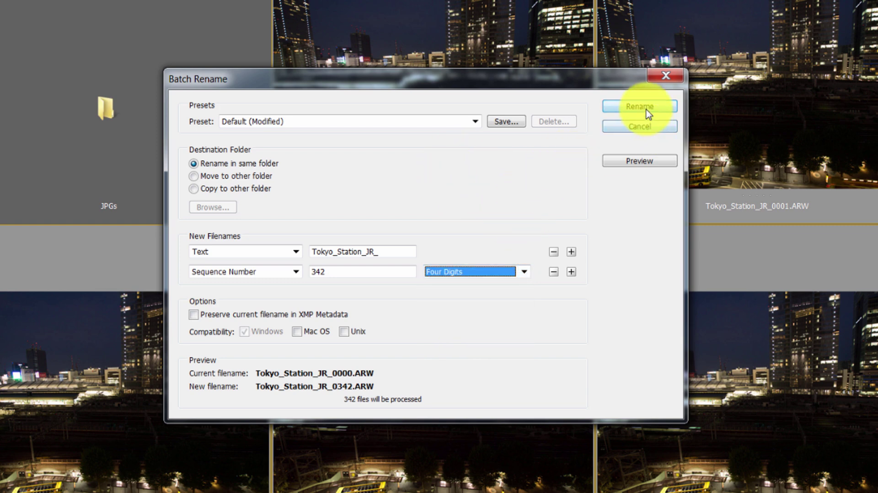
{"action": "left_click", "coordinate": [637, 164]}
{"action": "left_click", "coordinate": [663, 103]}
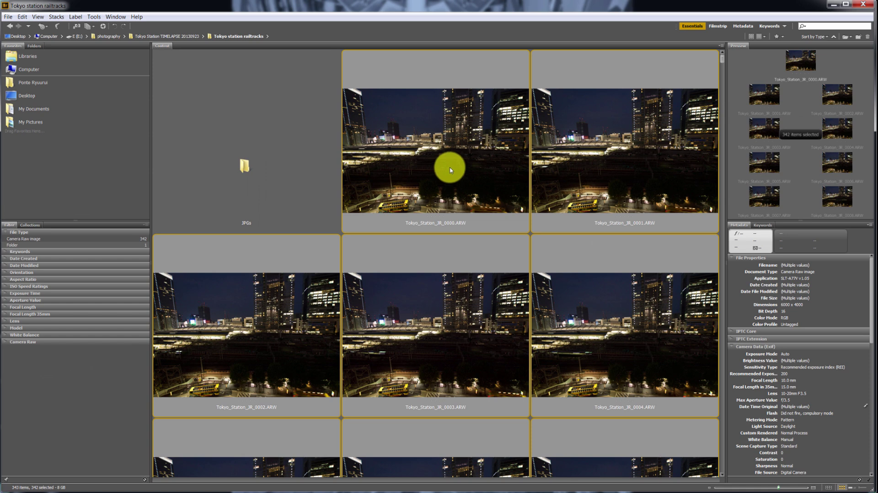
- Load all 342 selected frames into Camera Raw from the thumbnail's context menu
{"action": "right_click", "coordinate": [450, 171]}
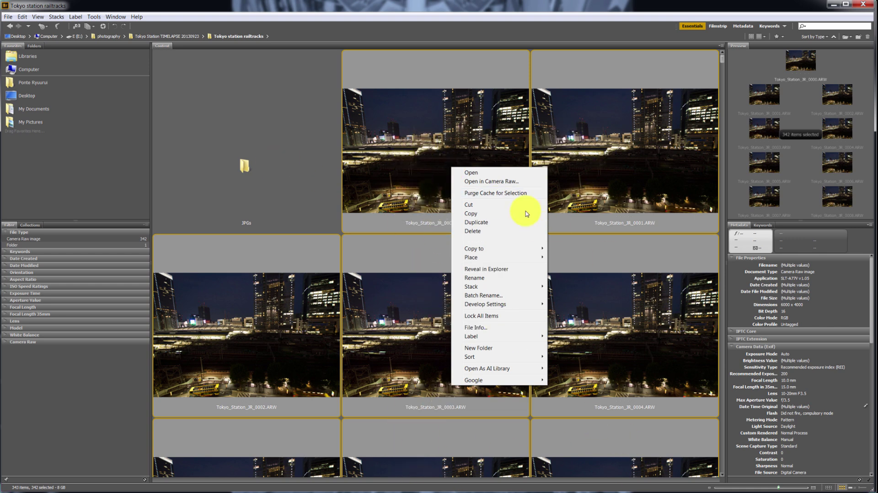
{"action": "left_click", "coordinate": [498, 181]}
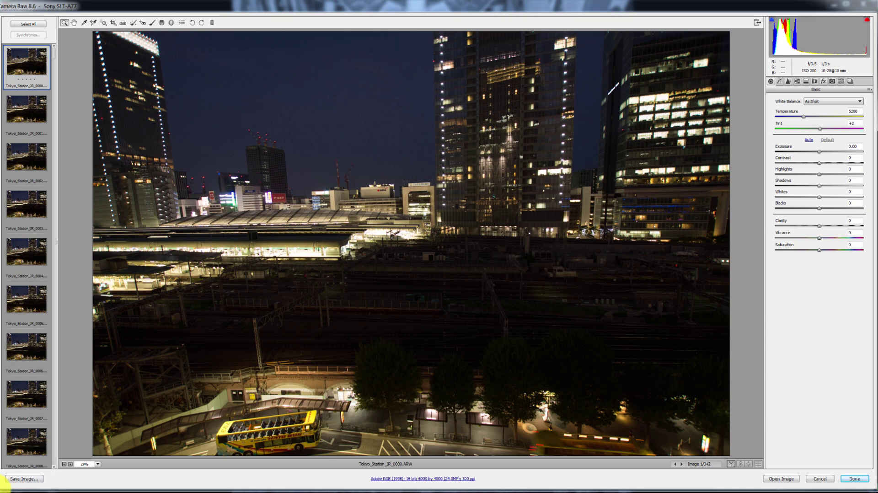
{"action": "left_click_drag", "start_coordinate": [1, 487], "coordinate": [5, 487]}
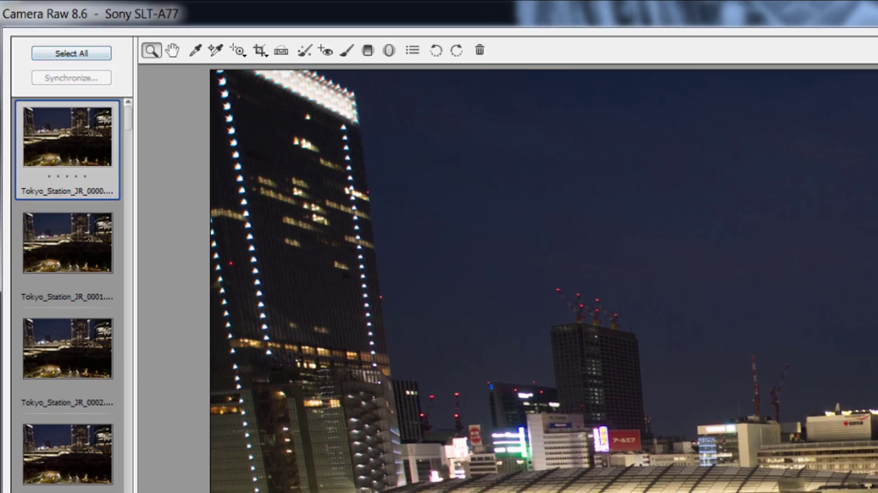
{"action": "left_click", "coordinate": [88, 54]}
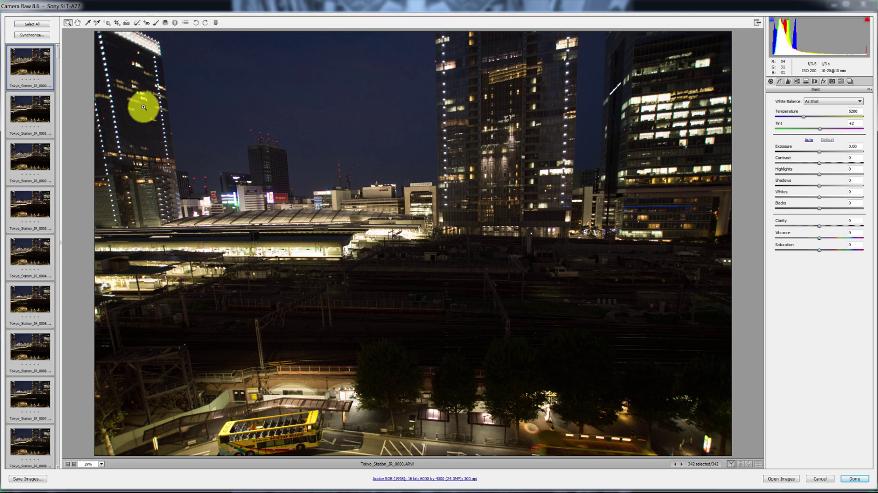
{"action": "left_click", "coordinate": [118, 22]}
{"action": "left_click_drag", "start_coordinate": [91, 81], "coordinate": [750, 412]}
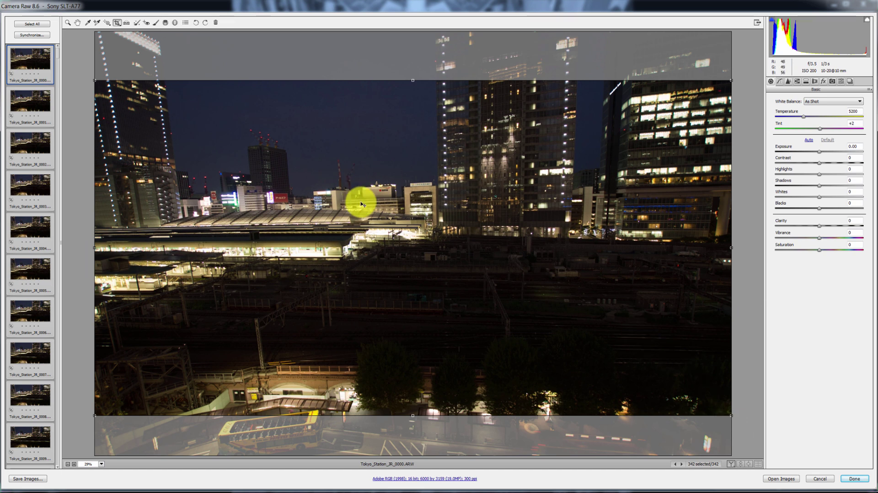
{"action": "left_click", "coordinate": [543, 239]}
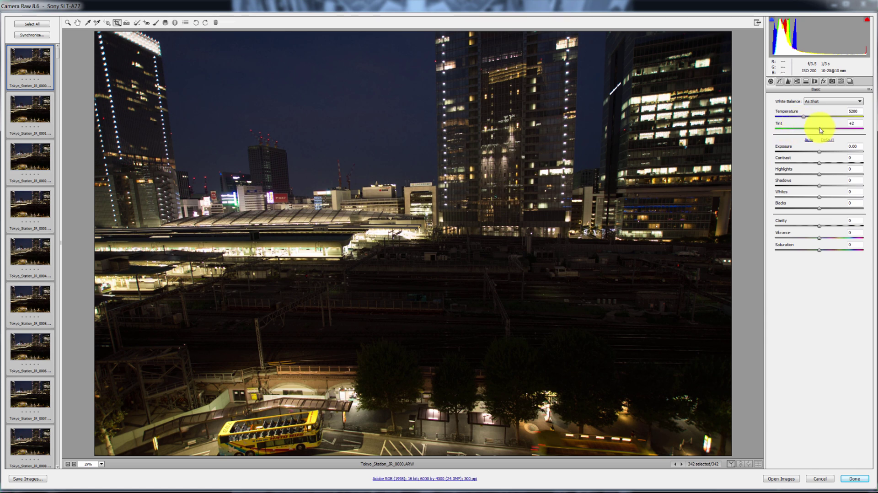
- Warm the white balance to temperature 5390 with tint +13
{"action": "left_click_drag", "start_coordinate": [820, 129], "coordinate": [823, 130]}
{"action": "left_click_drag", "start_coordinate": [824, 128], "coordinate": [827, 131]}
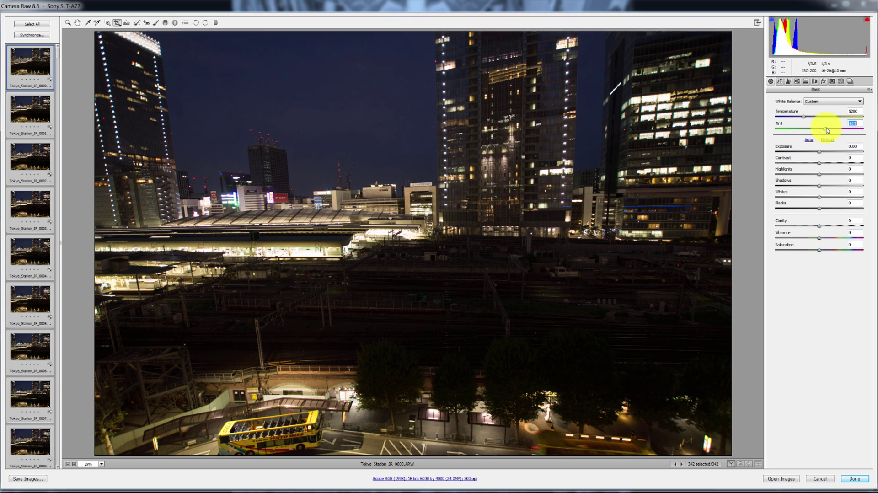
{"action": "left_click_drag", "start_coordinate": [804, 119], "coordinate": [807, 120]}
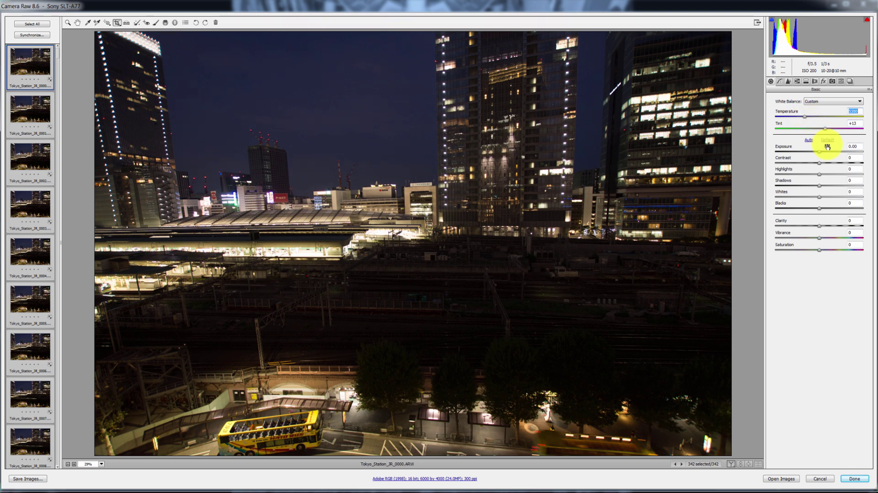
- Add Vibrance +35, Clarity +27 and Contrast +13 in the Basic panel
{"action": "left_click_drag", "start_coordinate": [819, 237], "coordinate": [833, 240]}
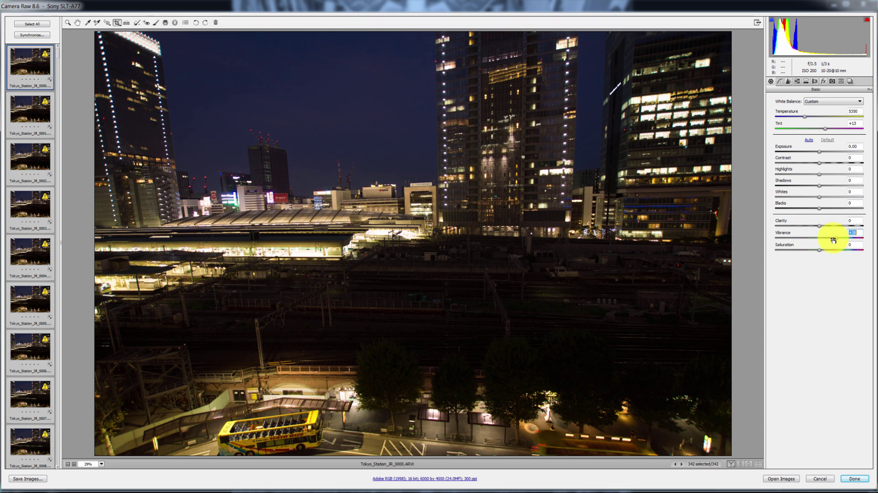
{"action": "left_click_drag", "start_coordinate": [818, 225], "coordinate": [828, 227]}
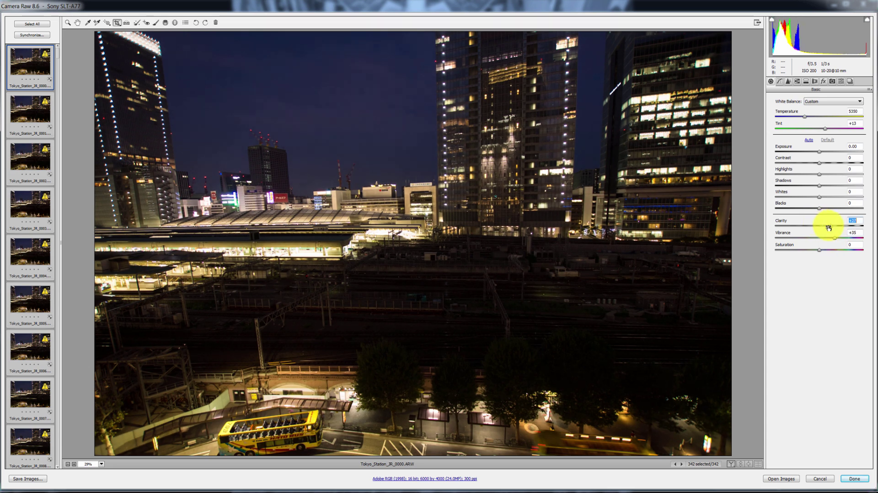
{"action": "left_click_drag", "start_coordinate": [819, 163], "coordinate": [824, 210]}
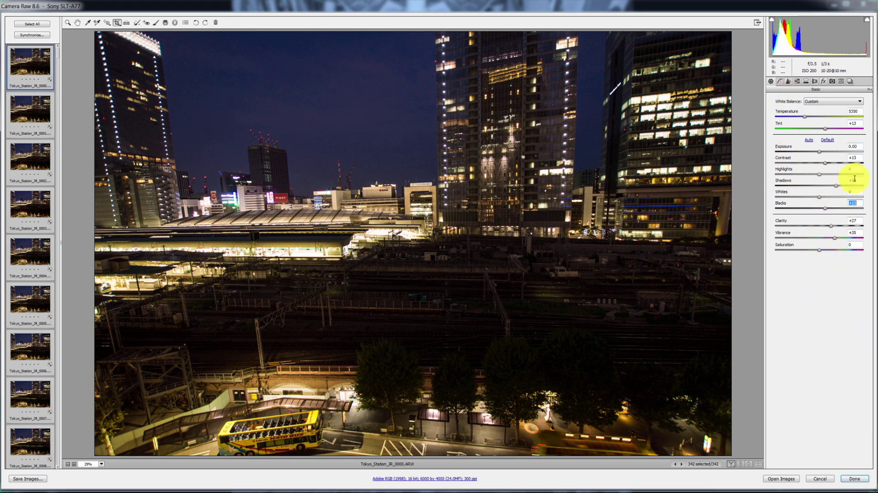
- Brush a Contrast +11, Shadows -11 local adjustment over the sky, towers and lower left area
{"action": "left_click", "coordinate": [156, 22]}
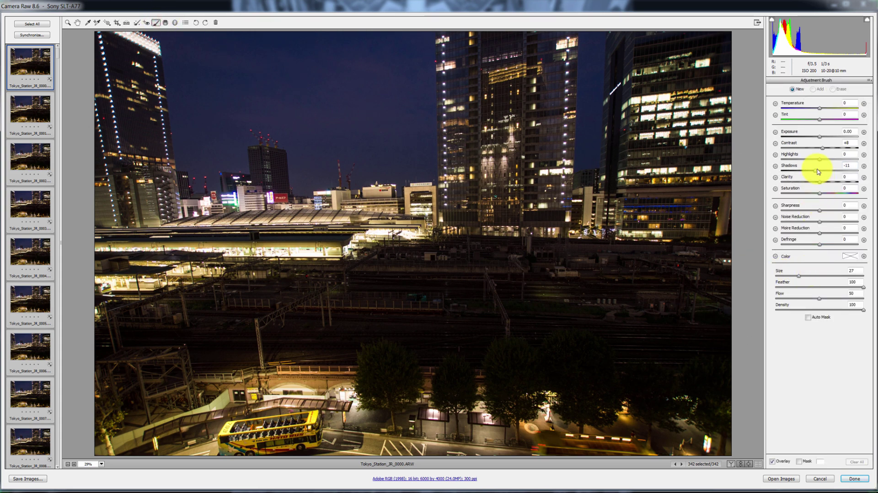
{"action": "mouse_move", "coordinate": [421, 152]}
{"action": "left_mouse_down"}
{"action": "mouse_move", "coordinate": [439, 95]}
{"action": "mouse_move", "coordinate": [12, 154]}
{"action": "mouse_move", "coordinate": [310, 124]}
{"action": "left_mouse_up"}
{"action": "left_click", "coordinate": [822, 147]}
{"action": "left_click_drag", "start_coordinate": [822, 149], "coordinate": [807, 175]}
{"action": "double_click", "coordinate": [64, 190]}
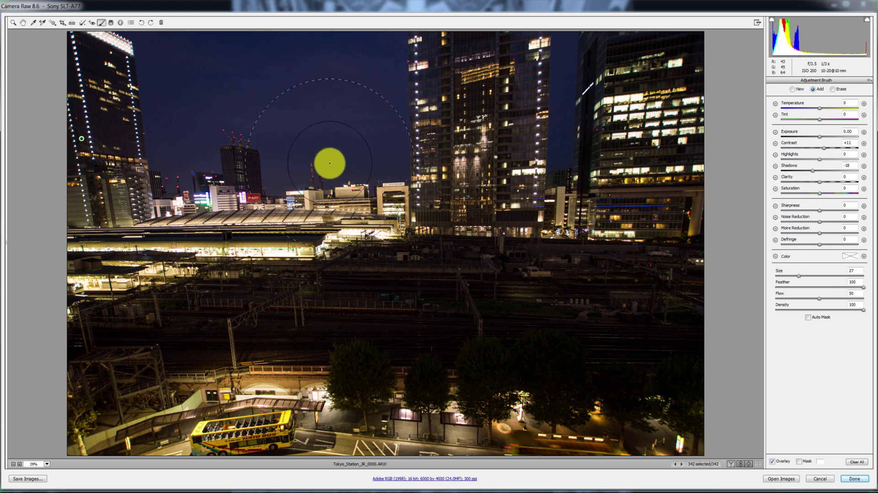
{"action": "left_click", "coordinate": [144, 136]}
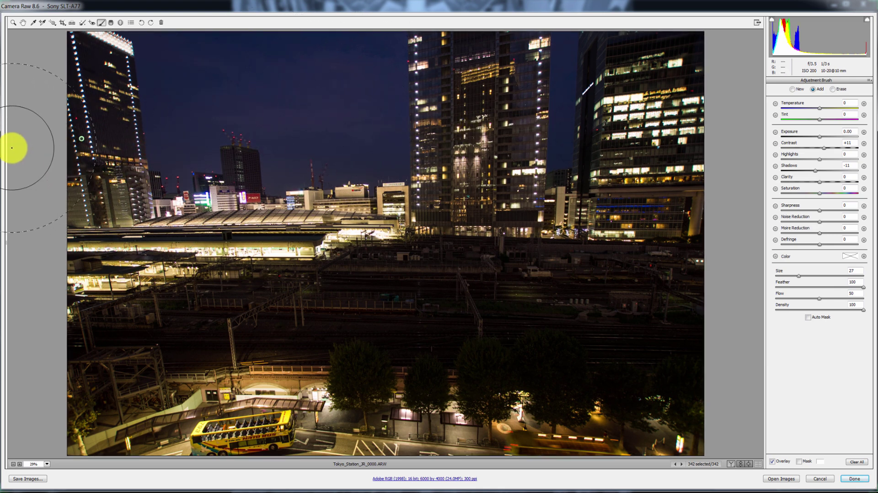
{"action": "left_click", "coordinate": [6, 148]}
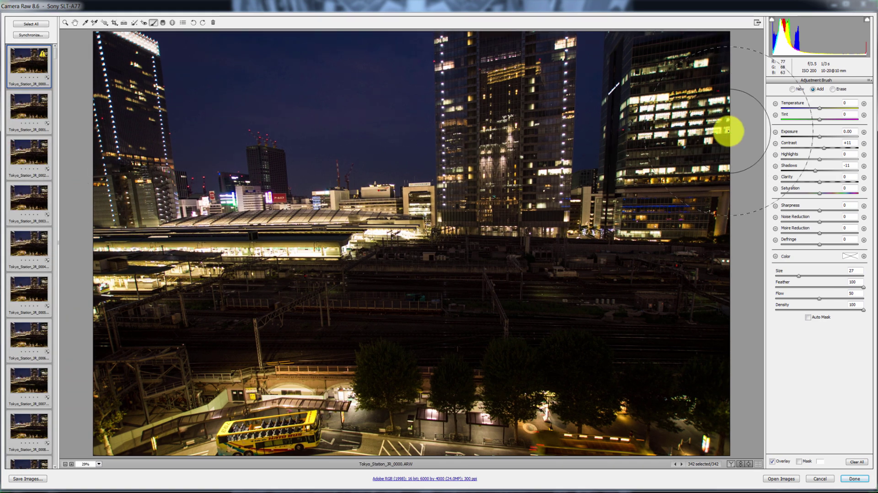
{"action": "left_click_drag", "start_coordinate": [177, 438], "coordinate": [636, 463]}
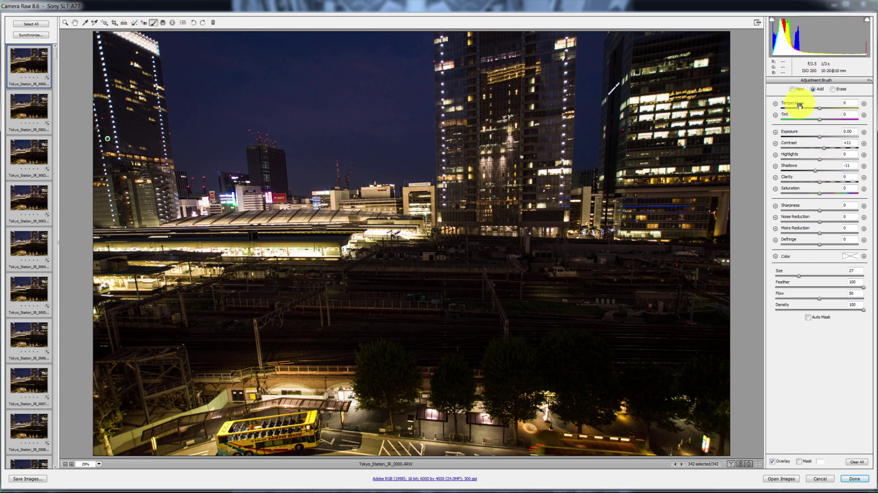
- Paint a new Shadows +11 brush adjustment across the rail yard with brush size 21
{"action": "left_click", "coordinate": [792, 89]}
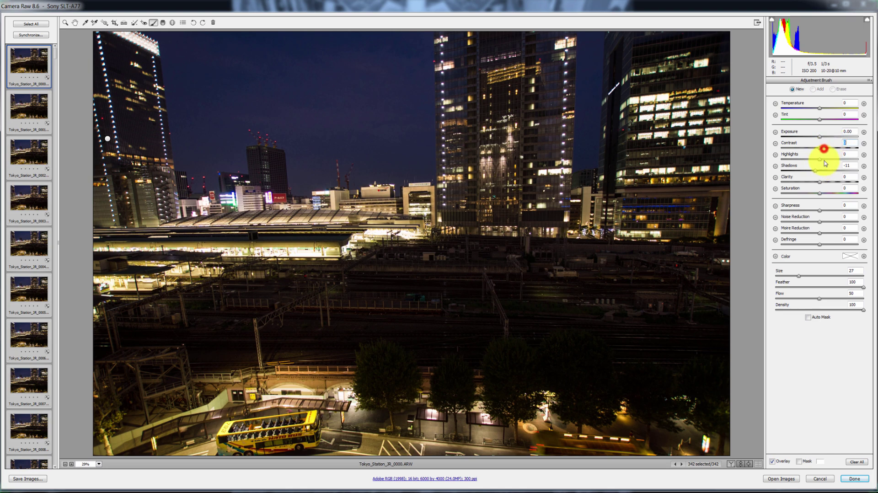
{"action": "mouse_move", "coordinate": [823, 172]}
{"action": "left_mouse_down"}
{"action": "mouse_move", "coordinate": [801, 196]}
{"action": "mouse_move", "coordinate": [823, 170]}
{"action": "left_mouse_up"}
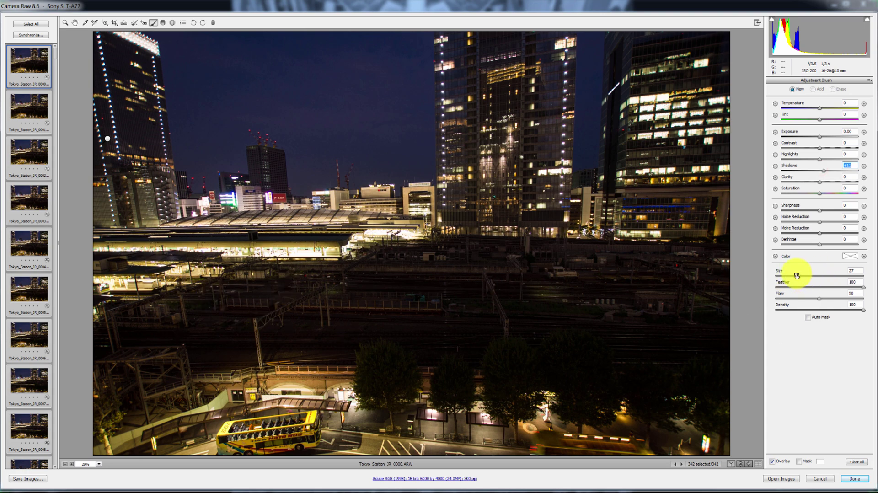
{"action": "mouse_move", "coordinate": [250, 303]}
{"action": "left_mouse_down"}
{"action": "mouse_move", "coordinate": [198, 299]}
{"action": "mouse_move", "coordinate": [562, 279]}
{"action": "left_mouse_up"}
{"action": "left_click_drag", "start_coordinate": [589, 340], "coordinate": [98, 346]}
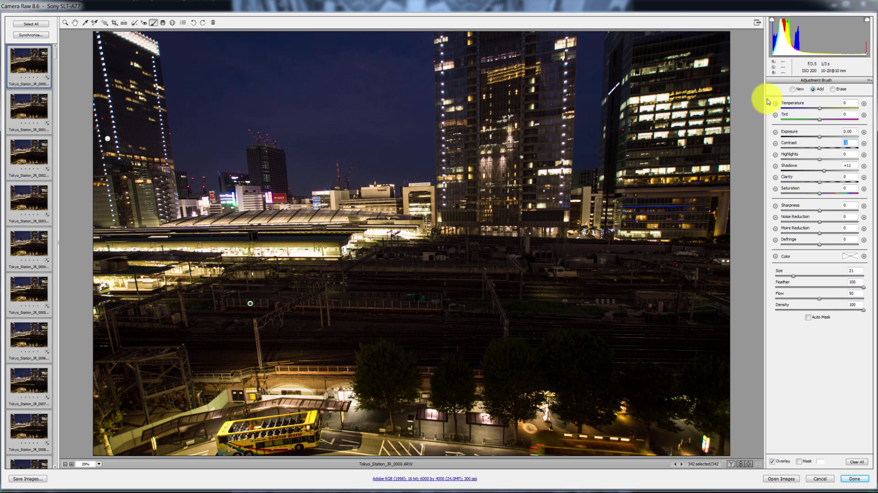
- Paint a new reduced-Highlights brush adjustment over the station, both towers and the bus area
{"action": "left_click", "coordinate": [794, 90]}
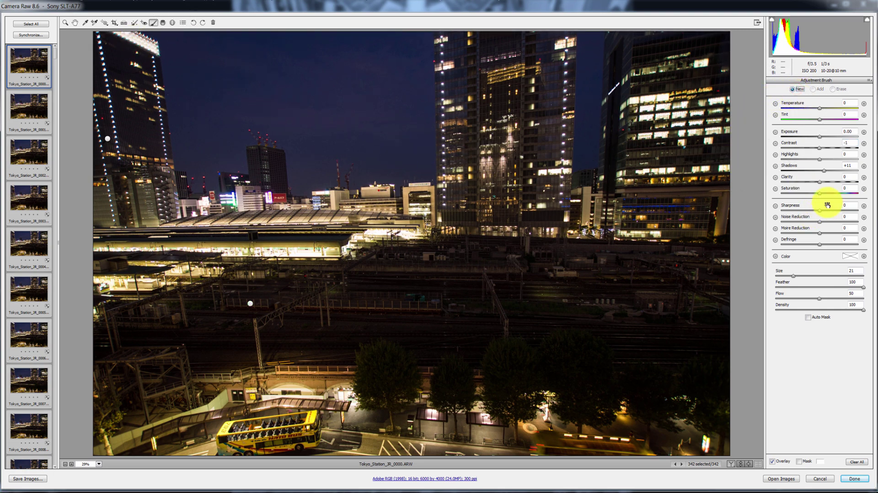
{"action": "double_click", "coordinate": [822, 171]}
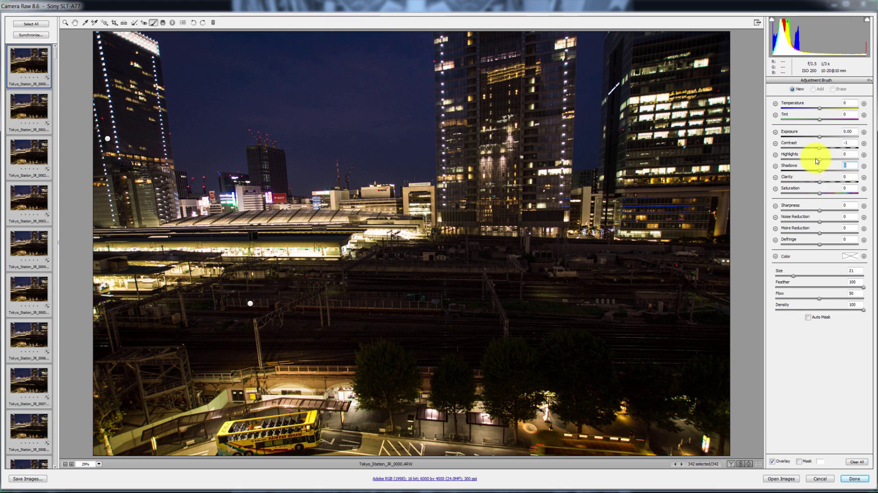
{"action": "left_click_drag", "start_coordinate": [816, 161], "coordinate": [813, 160]}
{"action": "left_click_drag", "start_coordinate": [794, 276], "coordinate": [780, 276]}
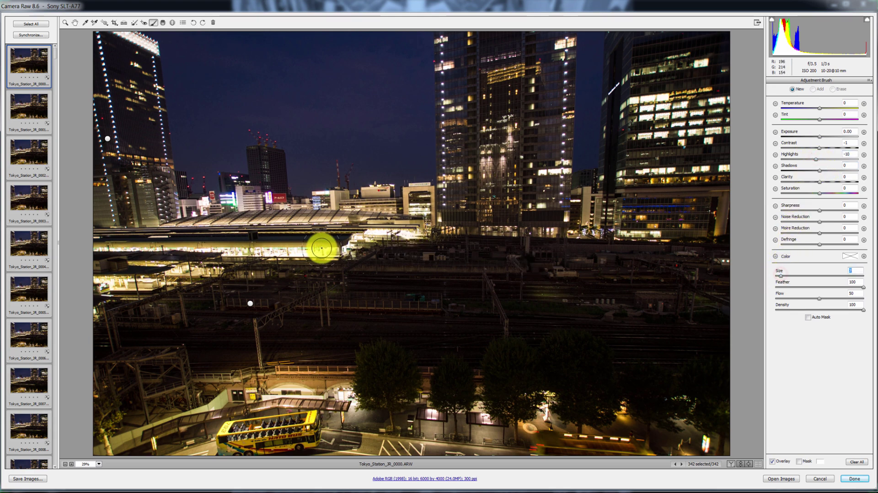
{"action": "left_click_drag", "start_coordinate": [814, 161], "coordinate": [809, 158]}
{"action": "left_click_drag", "start_coordinate": [315, 247], "coordinate": [199, 259]}
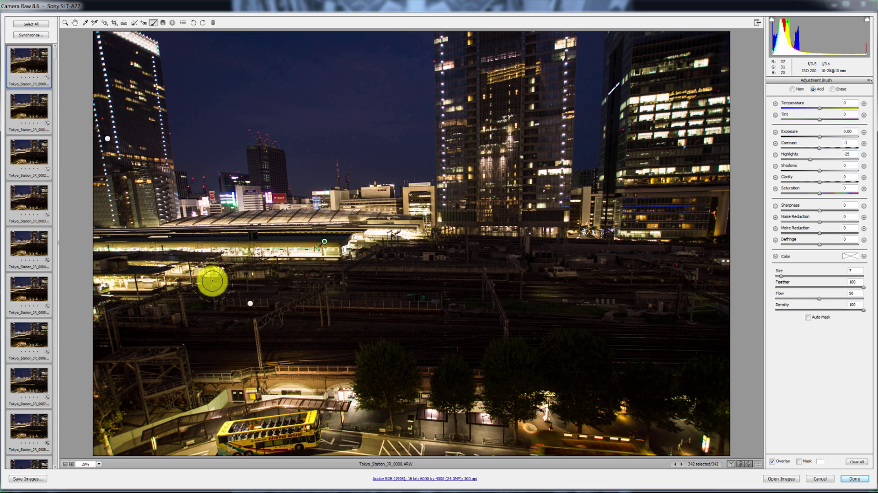
{"action": "left_click_drag", "start_coordinate": [137, 249], "coordinate": [208, 250]}
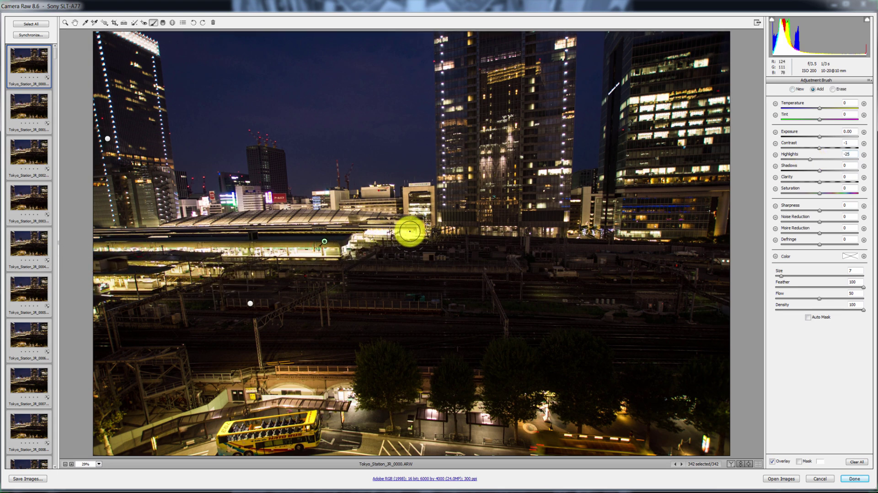
{"action": "mouse_move", "coordinate": [118, 156]}
{"action": "left_mouse_down"}
{"action": "mouse_move", "coordinate": [98, 74]}
{"action": "mouse_move", "coordinate": [138, 44]}
{"action": "left_mouse_up"}
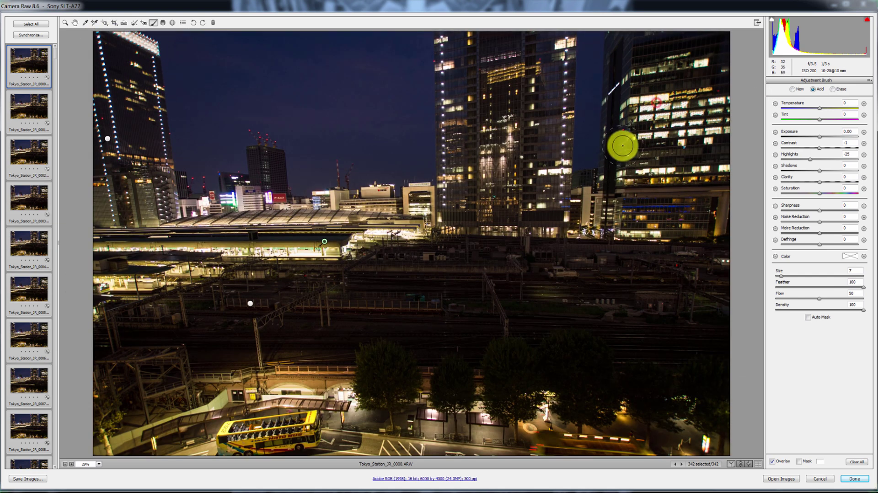
{"action": "mouse_move", "coordinate": [567, 172]}
{"action": "left_mouse_down"}
{"action": "mouse_move", "coordinate": [544, 174]}
{"action": "mouse_move", "coordinate": [559, 140]}
{"action": "mouse_move", "coordinate": [558, 43]}
{"action": "left_mouse_up"}
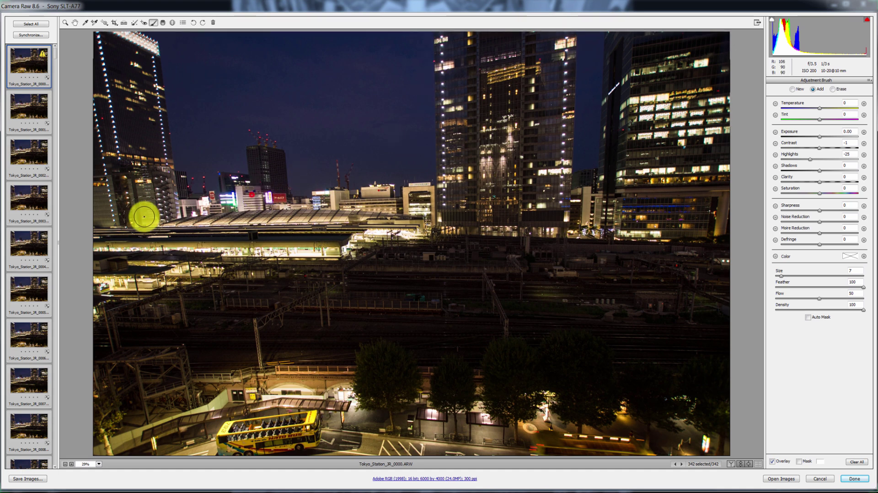
{"action": "mouse_move", "coordinate": [250, 405]}
{"action": "left_mouse_down"}
{"action": "mouse_move", "coordinate": [336, 404]}
{"action": "mouse_move", "coordinate": [622, 432]}
{"action": "left_mouse_up"}
- Dab a new Highlights -25, Contrast -1 adjustment on station lights, windows, tower top, trees and bus
{"action": "left_click", "coordinate": [792, 89]}
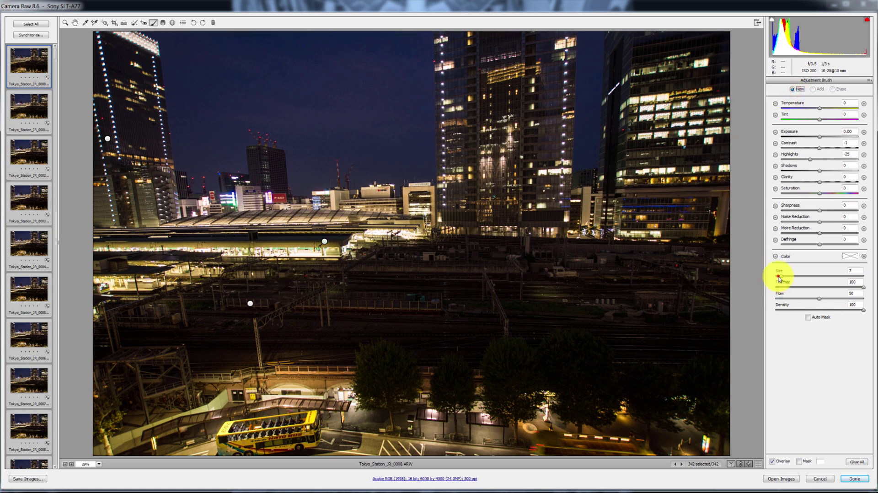
{"action": "left_click_drag", "start_coordinate": [312, 250], "coordinate": [153, 260]}
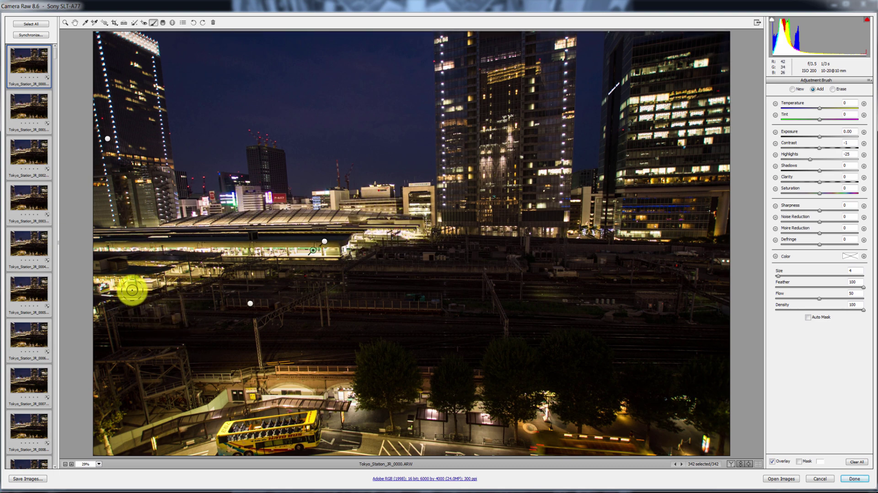
{"action": "left_click", "coordinate": [114, 284]}
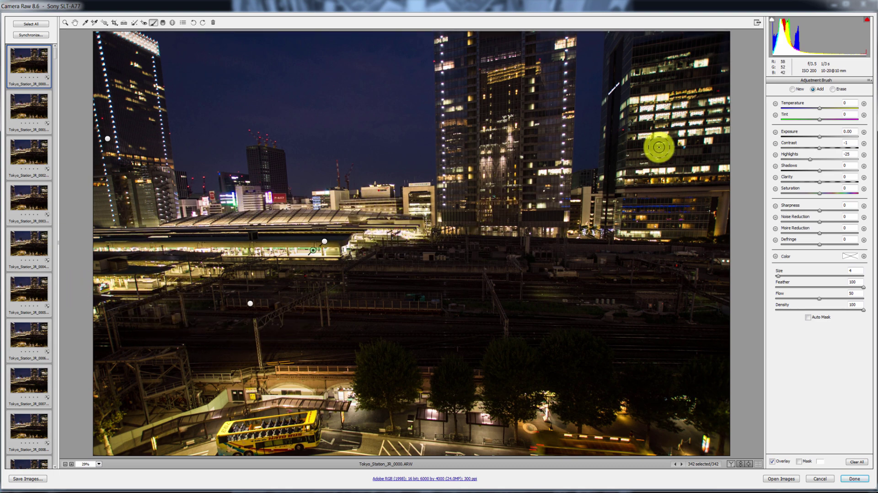
{"action": "left_click", "coordinate": [679, 169]}
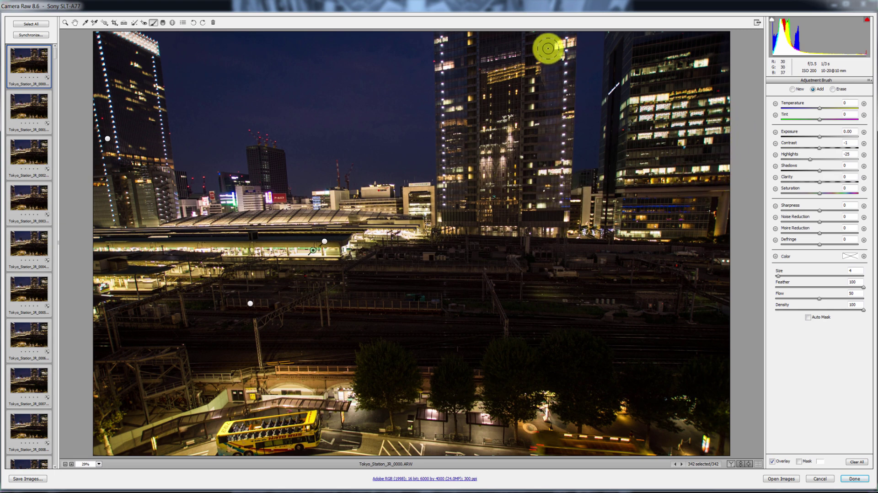
{"action": "left_click", "coordinate": [549, 40]}
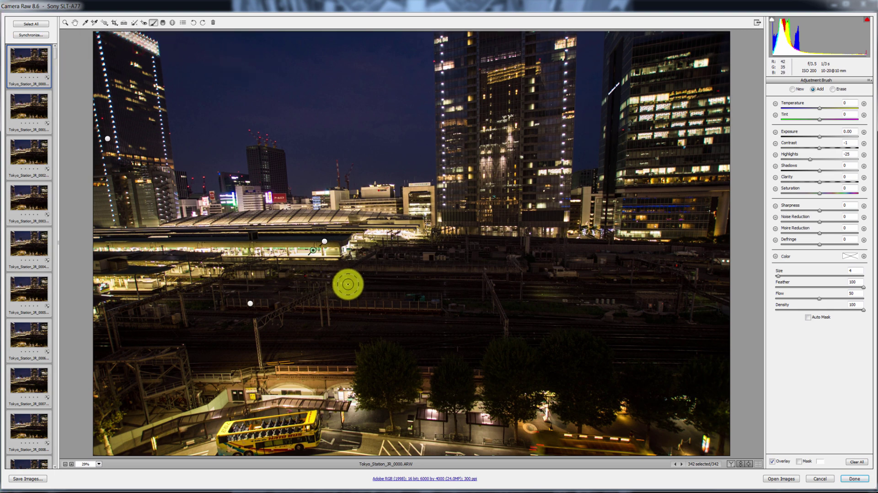
{"action": "key", "text": "y"}
{"action": "key", "text": "y"}
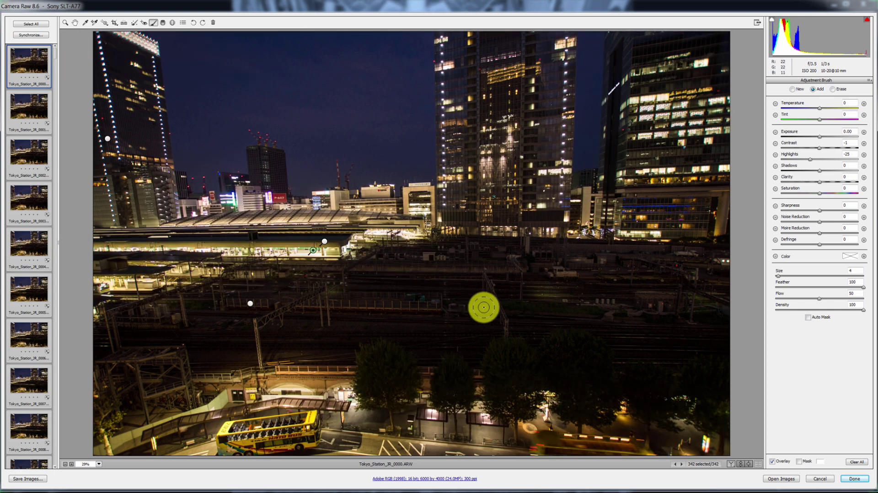
{"action": "left_click", "coordinate": [544, 409]}
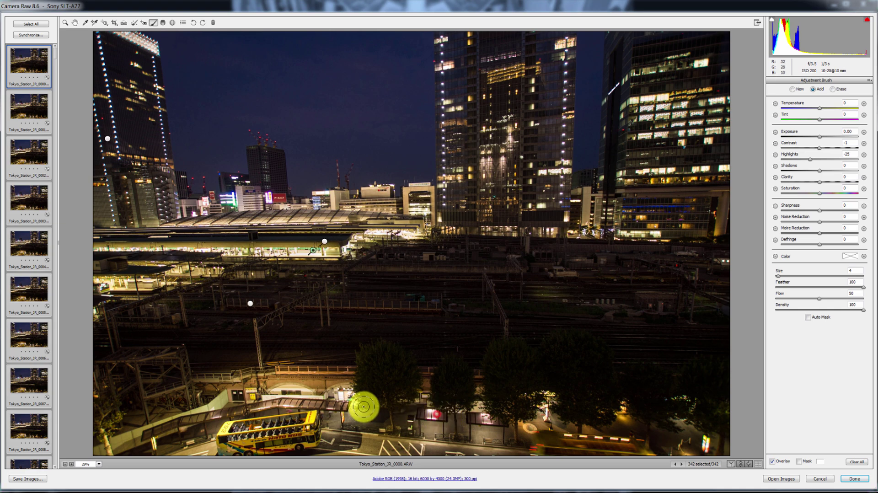
{"action": "left_click", "coordinate": [344, 396]}
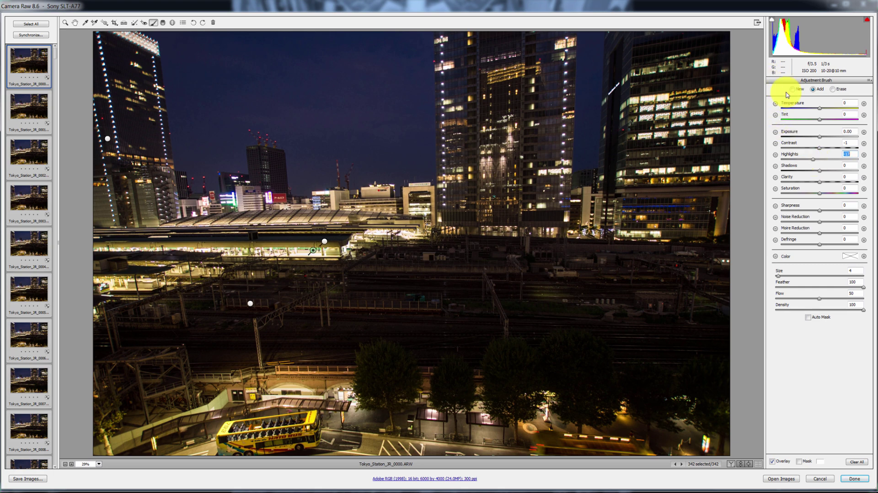
- Lower global Whites to -32 and tweak Shadows and Highlights with clipping preview, keeping Blacks +13
{"action": "left_click", "coordinate": [66, 22]}
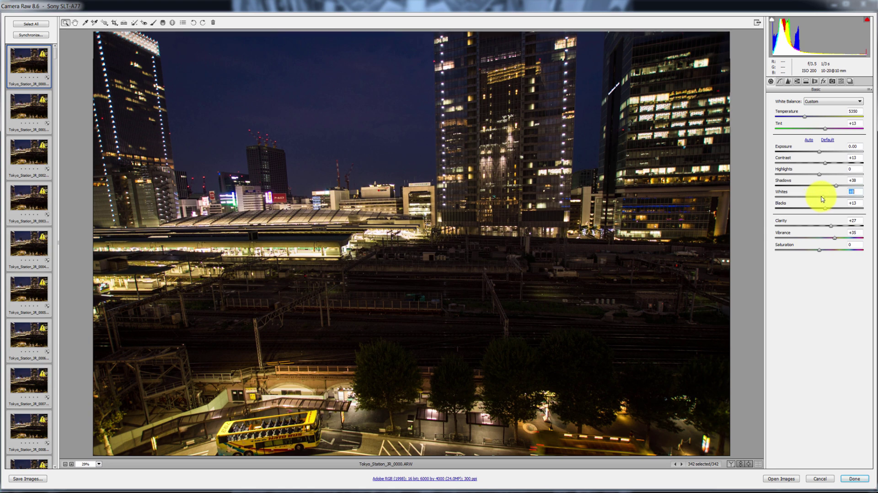
{"action": "left_click_drag", "start_coordinate": [821, 199], "coordinate": [811, 199]}
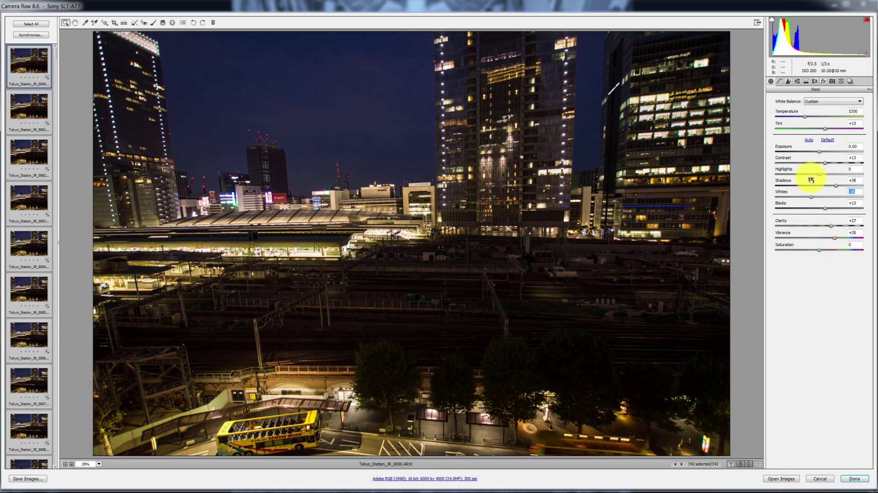
{"action": "left_click_drag", "start_coordinate": [813, 200], "coordinate": [812, 196]}
{"action": "left_click_drag", "start_coordinate": [812, 197], "coordinate": [837, 186]}
{"action": "left_click", "coordinate": [836, 185], "text": "alt"}
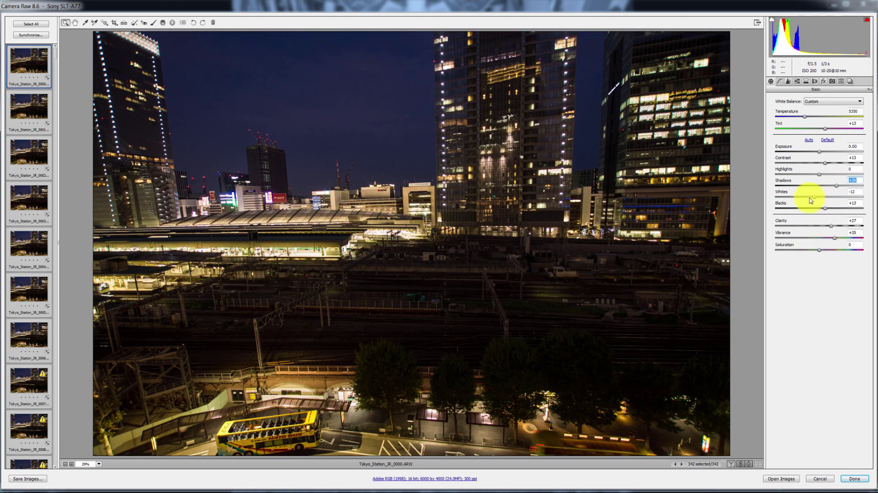
{"action": "key", "text": "alt"}
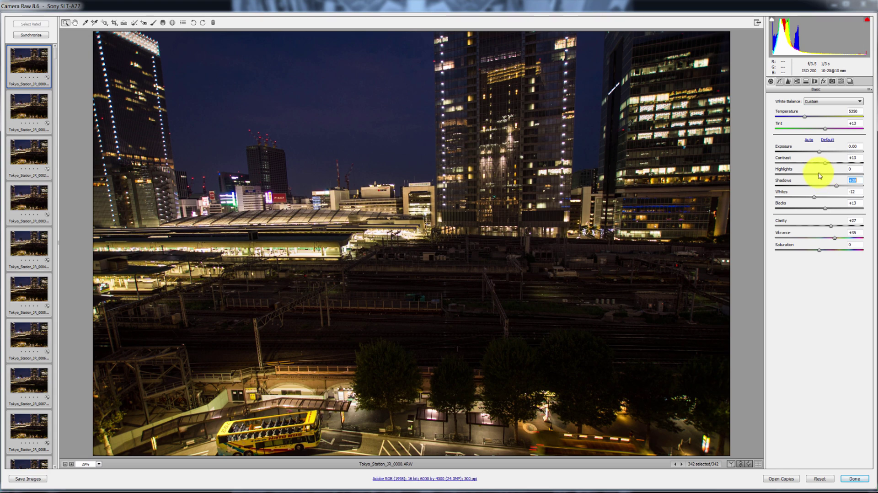
{"action": "left_click_drag", "start_coordinate": [818, 176], "coordinate": [820, 176]}
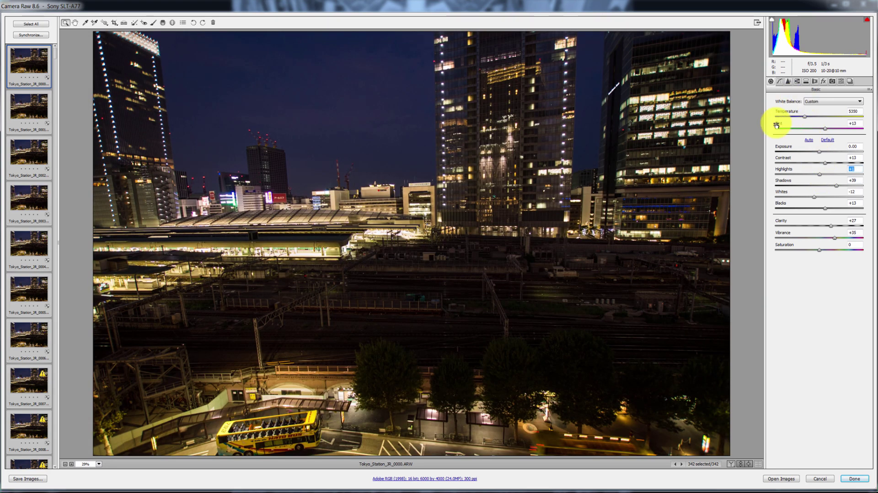
- Remove chromatic aberration and enable the Sigma 10-20mm F3.5 EX DC lens profile correction
{"action": "left_click", "coordinate": [814, 82]}
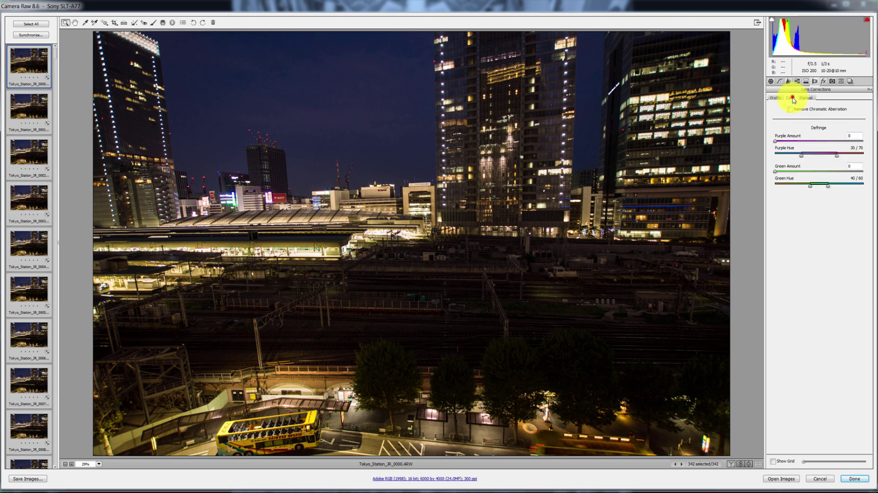
{"action": "left_click", "coordinate": [791, 98]}
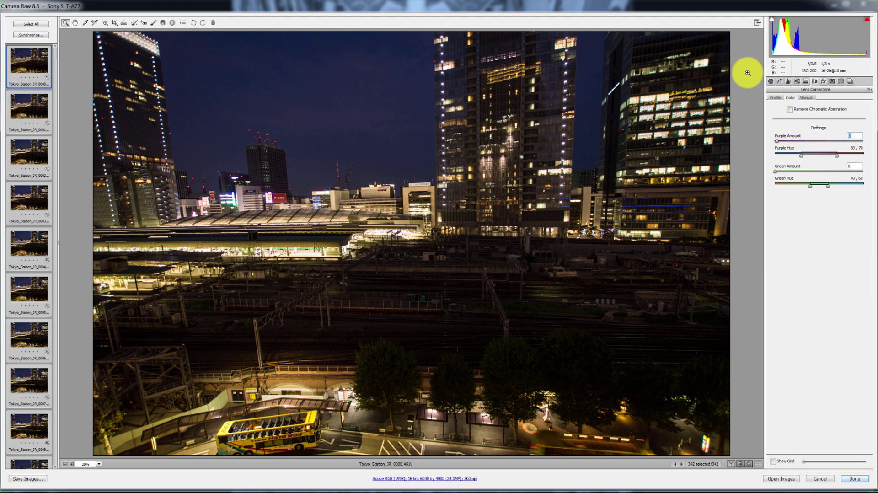
{"action": "left_click", "coordinate": [791, 109]}
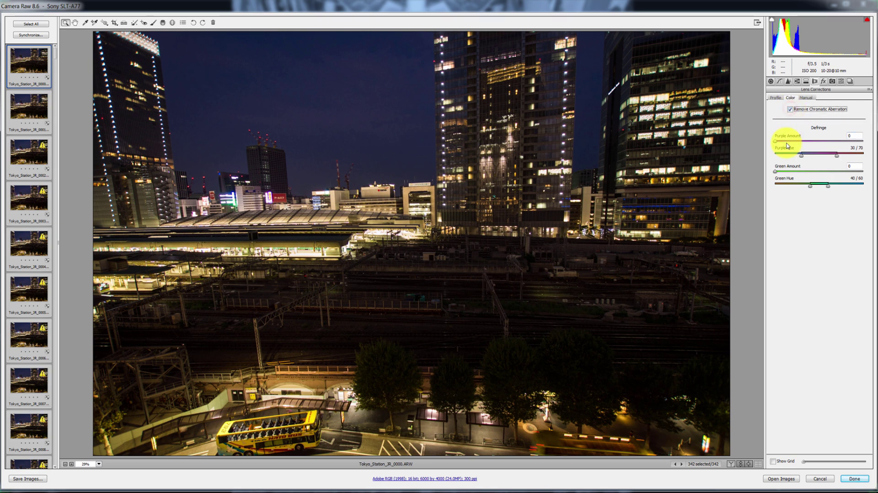
{"action": "left_click", "coordinate": [776, 98]}
{"action": "left_click", "coordinate": [789, 109]}
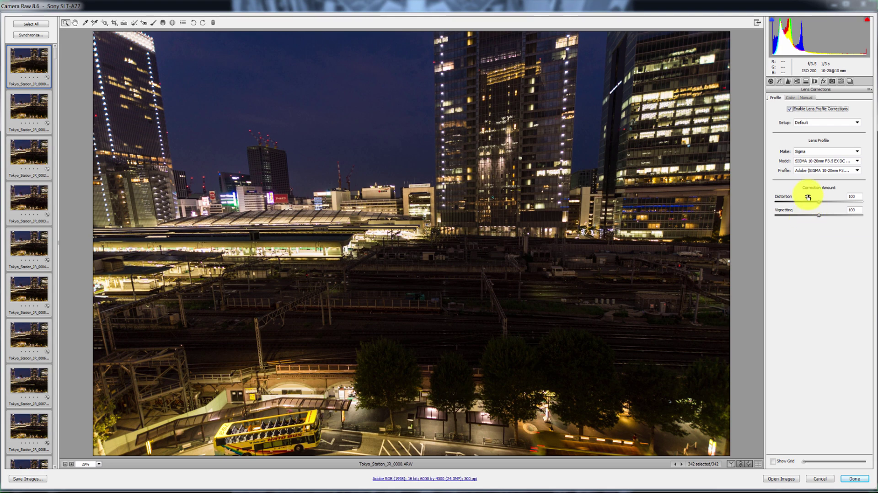
- Straighten the towers with a Vertical perspective correction of +11 and Horizontal reset to 0
{"action": "left_click", "coordinate": [804, 97]}
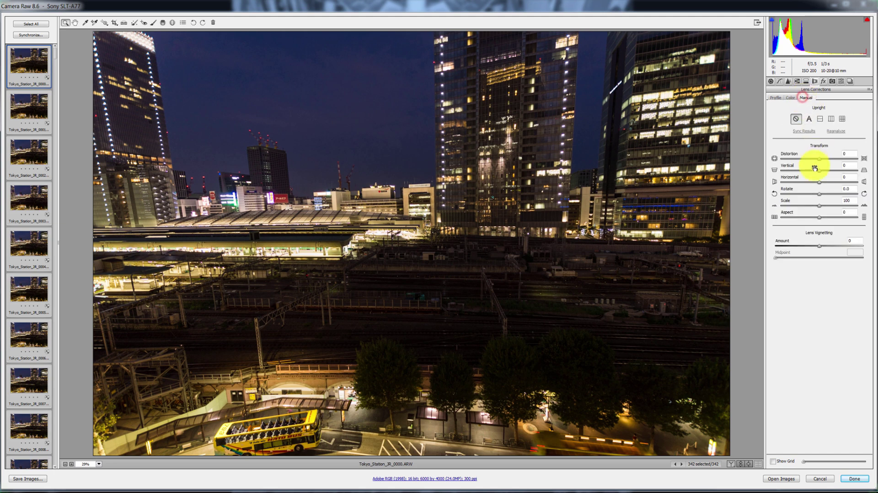
{"action": "left_click_drag", "start_coordinate": [820, 173], "coordinate": [821, 183]}
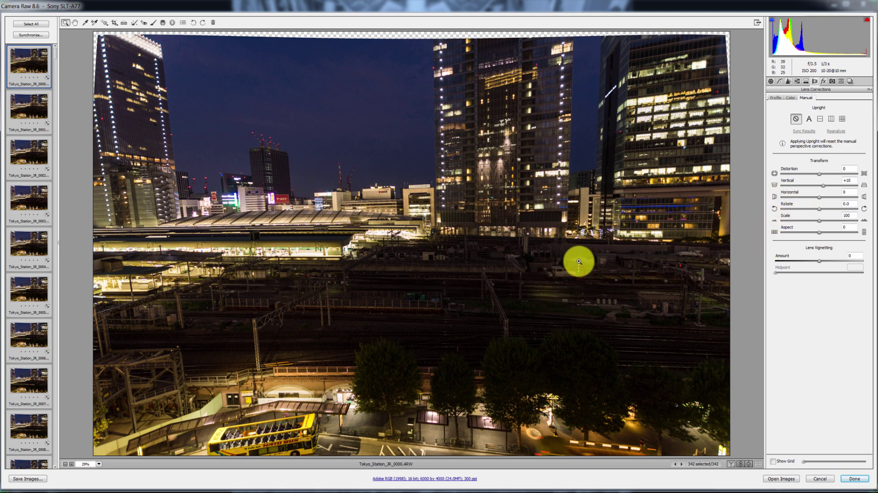
{"action": "left_click_drag", "start_coordinate": [578, 260], "coordinate": [602, 297]}
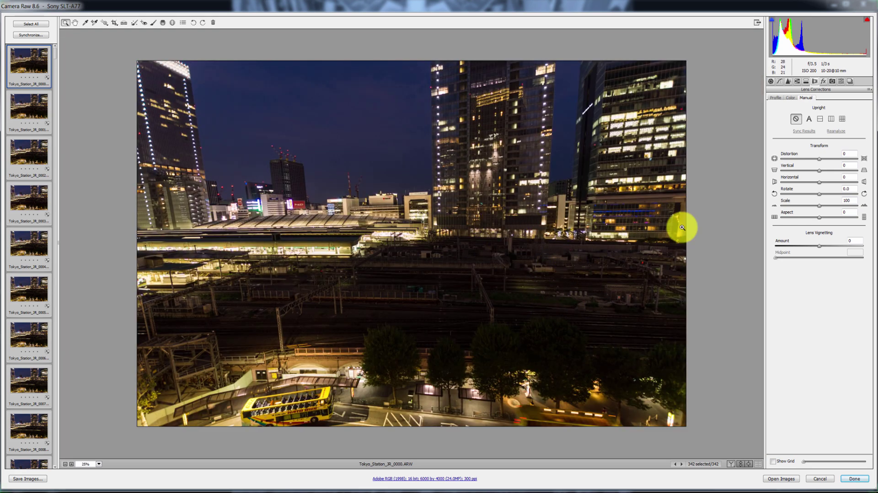
{"action": "left_click_drag", "start_coordinate": [819, 182], "coordinate": [821, 183]}
{"action": "left_click", "coordinate": [822, 183]}
{"action": "double_click", "coordinate": [821, 195]}
{"action": "left_click", "coordinate": [819, 169]}
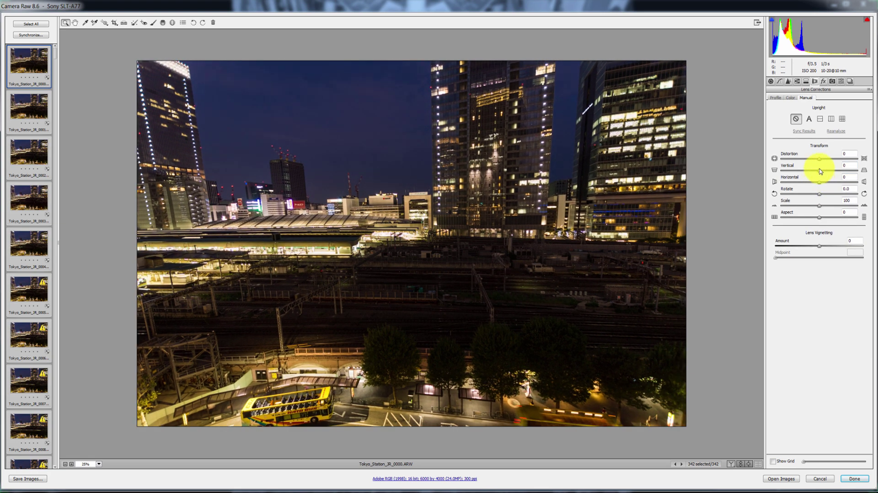
{"action": "left_click", "coordinate": [821, 171]}
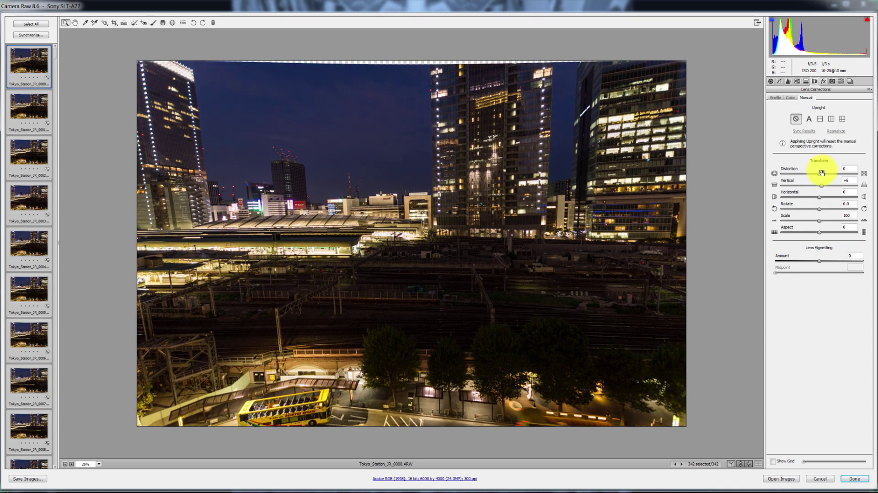
{"action": "left_click_drag", "start_coordinate": [820, 187], "coordinate": [825, 188]}
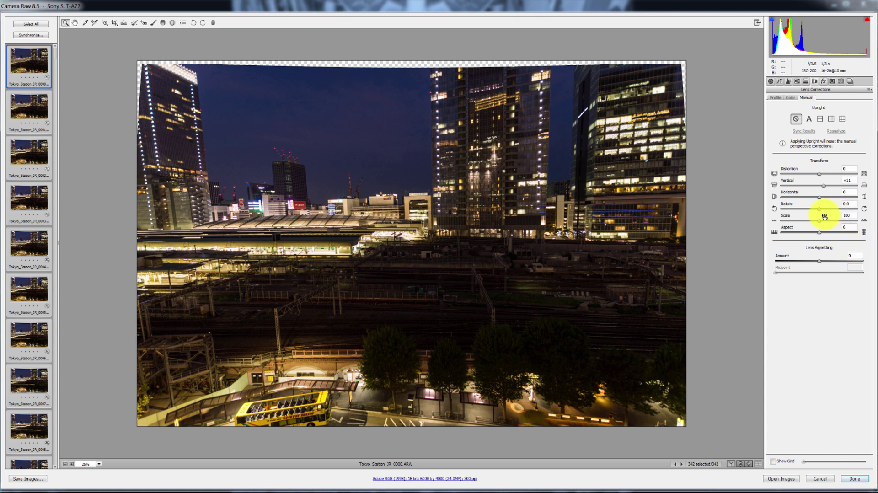
- Set the manual transform Scale to 99
{"action": "left_click_drag", "start_coordinate": [822, 221], "coordinate": [823, 221]}
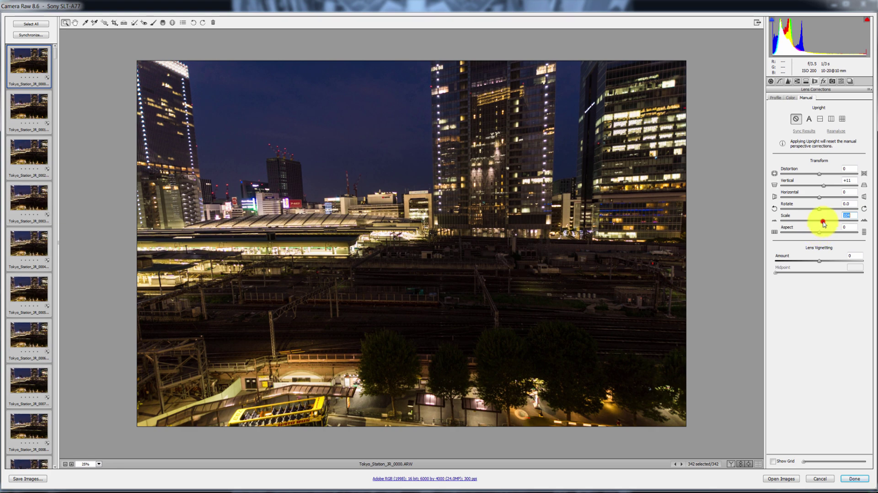
{"action": "left_click_drag", "start_coordinate": [823, 223], "coordinate": [817, 223]}
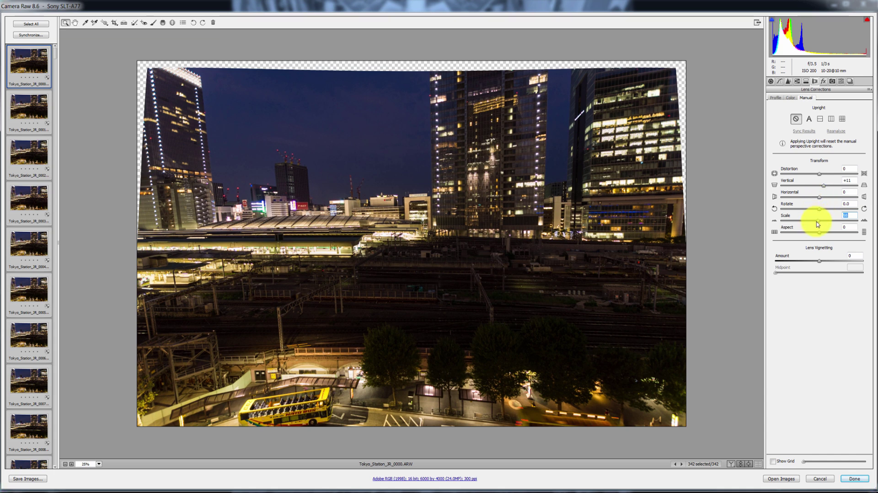
{"action": "left_click", "coordinate": [817, 223]}
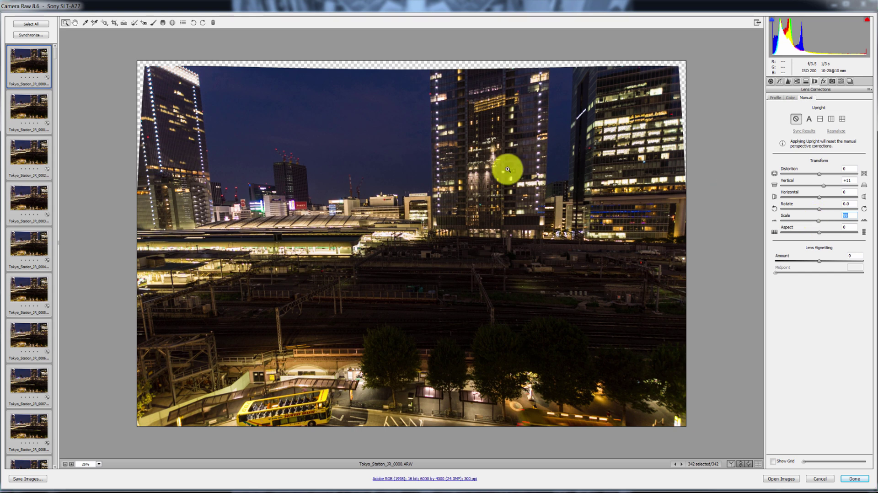
{"action": "left_click", "coordinate": [114, 23]}
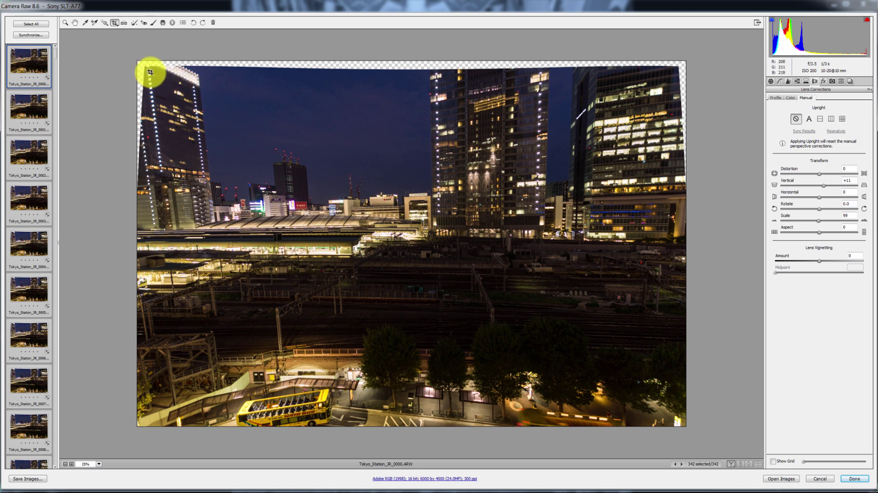
- Crop out the transparent corners and upper sky, leaving a 5868 × 3528 frame
{"action": "left_click_drag", "start_coordinate": [149, 72], "coordinate": [677, 441]}
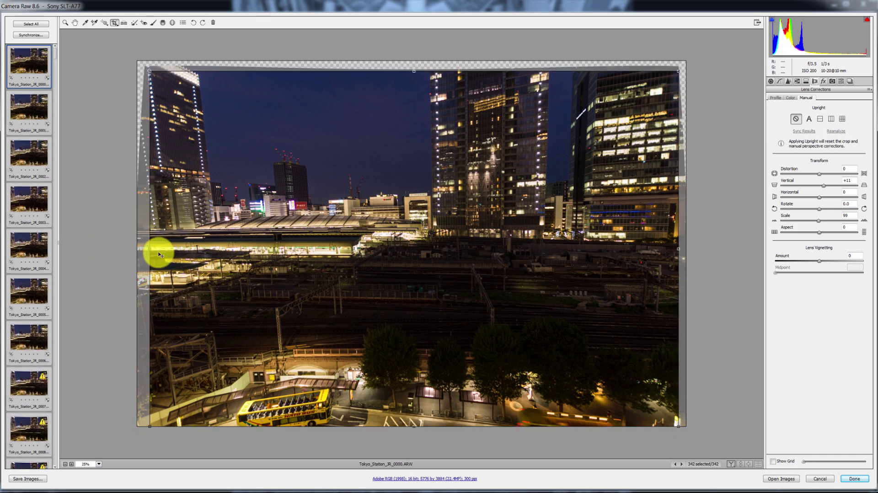
{"action": "left_click_drag", "start_coordinate": [149, 251], "coordinate": [145, 249]}
{"action": "left_click_drag", "start_coordinate": [414, 71], "coordinate": [415, 102]}
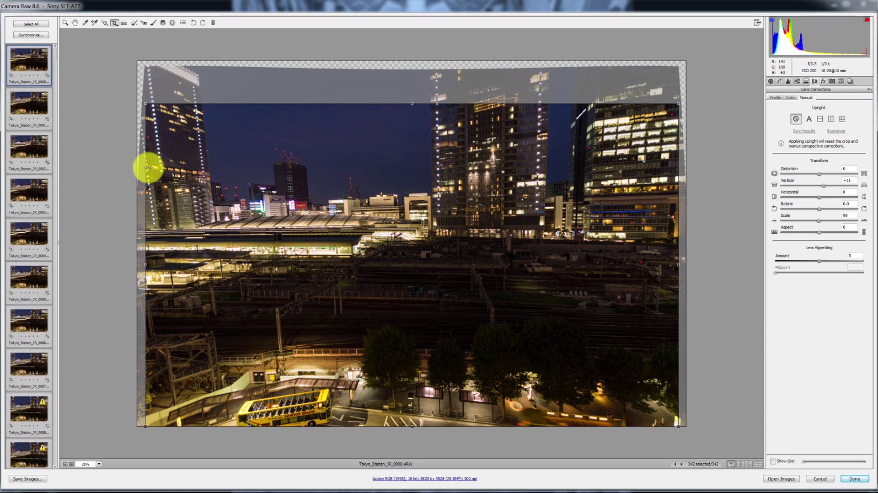
{"action": "left_click_drag", "start_coordinate": [147, 167], "coordinate": [146, 166]}
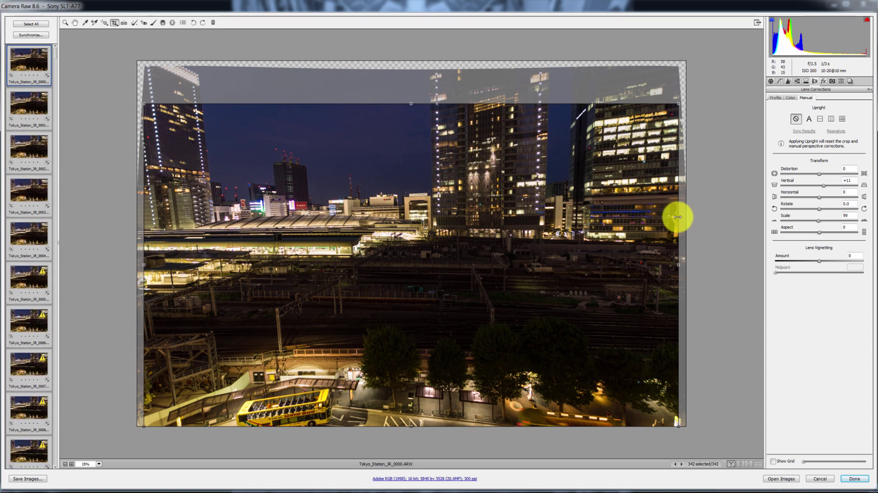
{"action": "left_click_drag", "start_coordinate": [678, 217], "coordinate": [680, 217]}
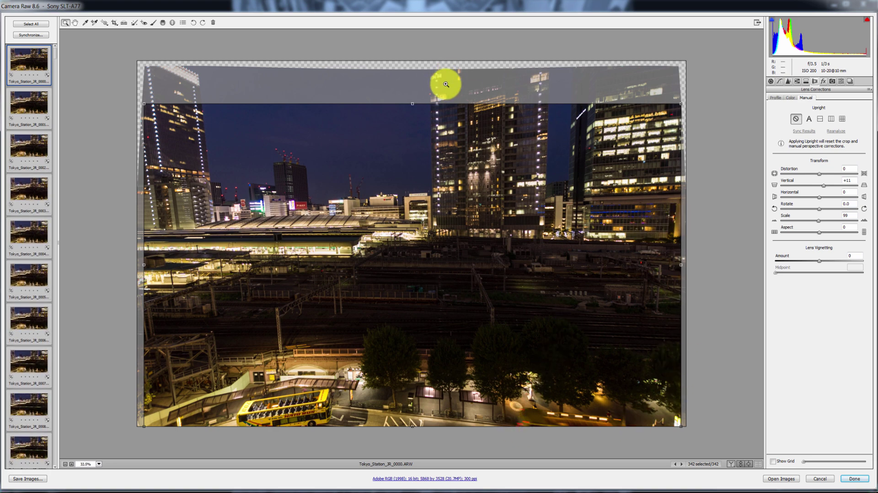
{"action": "key", "text": "z"}
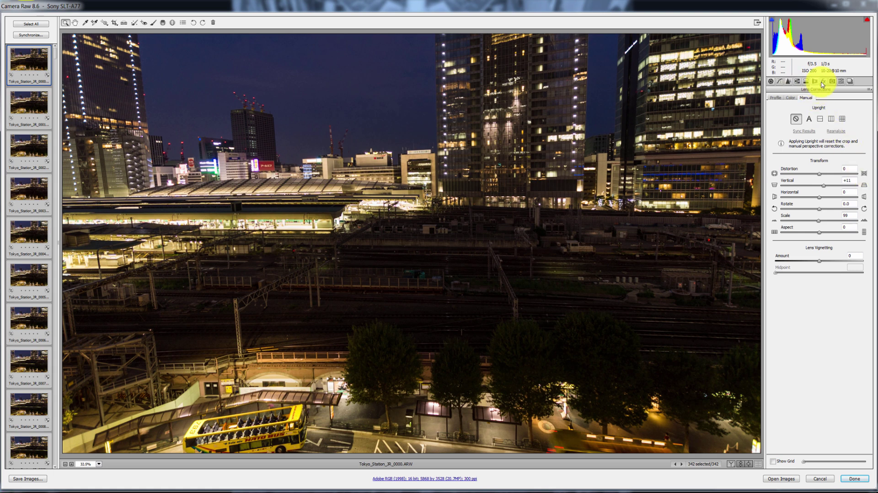
- Set sharpening to Amount 43, Masking 43 and Detail 53 in the Detail panel
{"action": "left_click", "coordinate": [787, 81]}
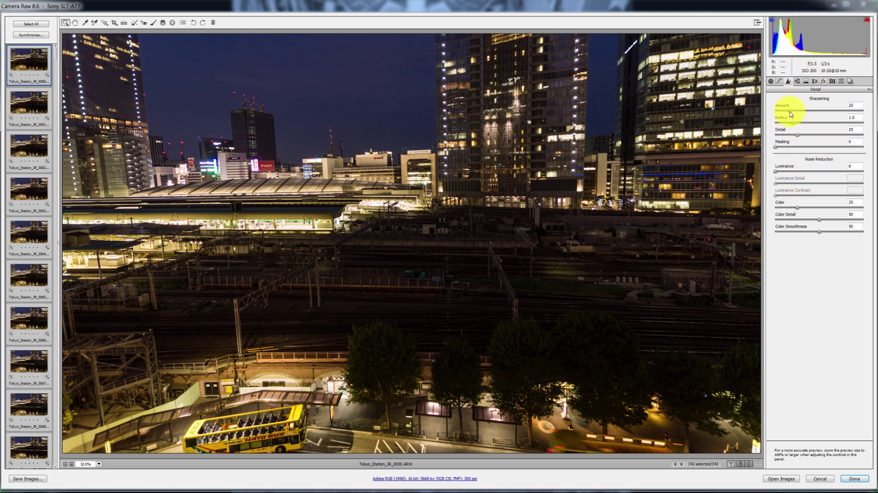
{"action": "left_click_drag", "start_coordinate": [790, 112], "coordinate": [799, 113]}
{"action": "left_click", "coordinate": [776, 147], "text": "alt"}
{"action": "left_click_drag", "start_coordinate": [780, 152], "coordinate": [806, 157]}
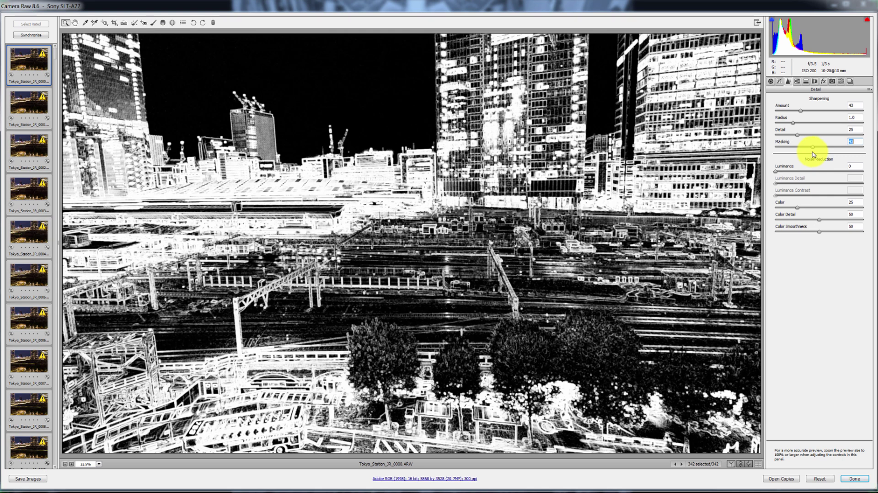
{"action": "left_click_drag", "start_coordinate": [814, 155], "coordinate": [814, 156]}
{"action": "left_click_drag", "start_coordinate": [797, 134], "coordinate": [821, 137]}
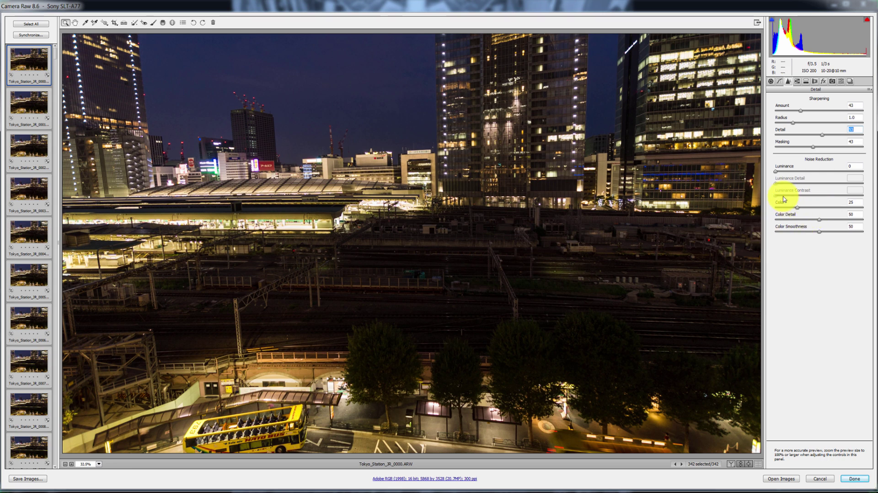
- Add Luminance noise reduction of 19 and zoom the preview out to 25%
{"action": "left_click_drag", "start_coordinate": [775, 172], "coordinate": [791, 172]}
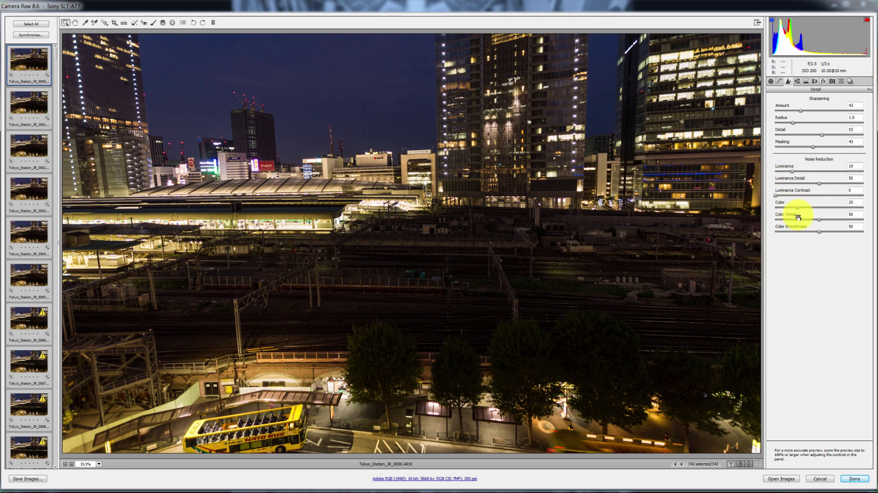
{"action": "left_click", "coordinate": [798, 208]}
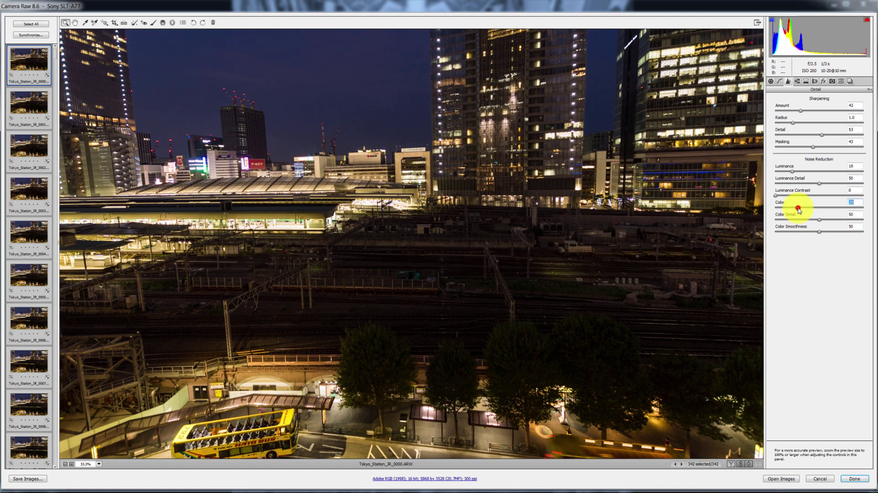
{"action": "right_click", "coordinate": [486, 207]}
{"action": "left_click", "coordinate": [521, 188]}
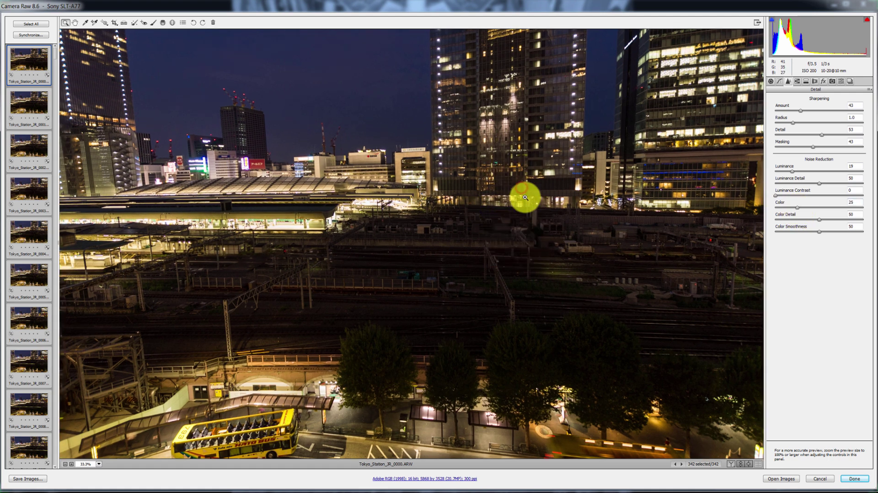
{"action": "right_click", "coordinate": [539, 224]}
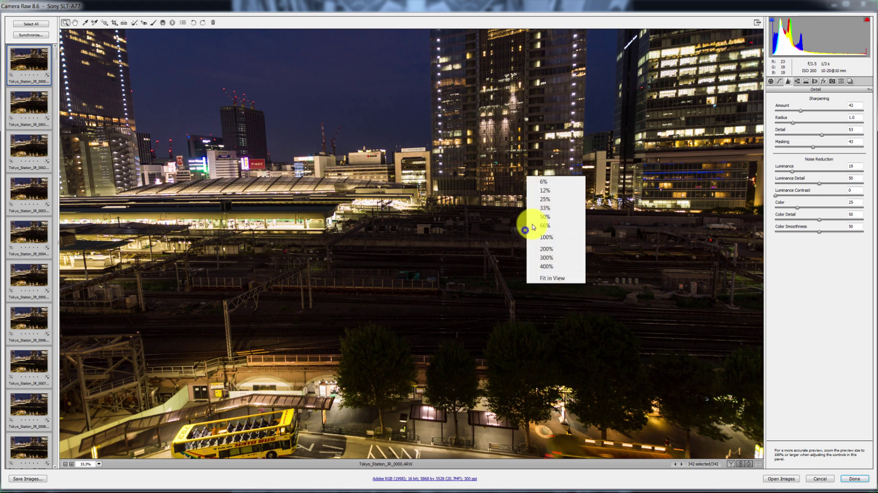
{"action": "left_click", "coordinate": [549, 200]}
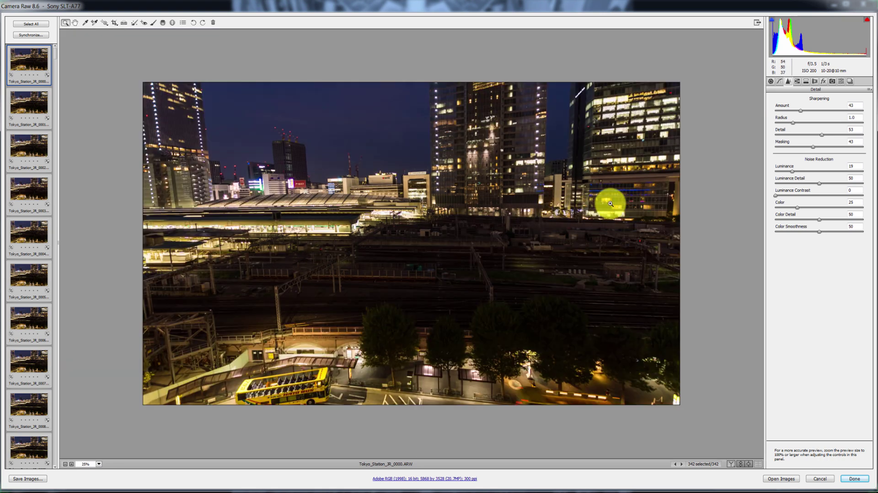
- Set HSL luminance to Reds -5, Oranges +15, Yellows +13, Blues +6, Greens near 0
{"action": "left_click", "coordinate": [797, 81]}
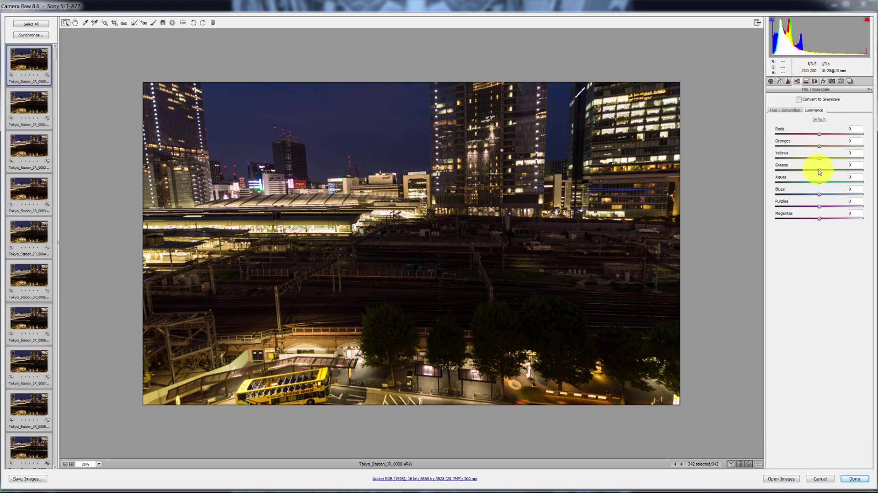
{"action": "mouse_move", "coordinate": [824, 160]}
{"action": "left_mouse_down"}
{"action": "mouse_move", "coordinate": [818, 171]}
{"action": "mouse_move", "coordinate": [826, 147]}
{"action": "left_mouse_up"}
{"action": "left_click", "coordinate": [819, 133]}
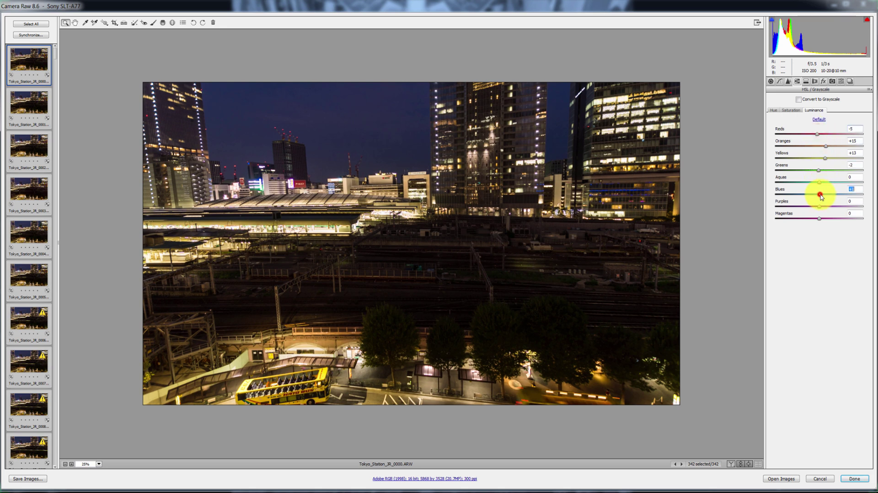
{"action": "left_click_drag", "start_coordinate": [821, 196], "coordinate": [814, 196]}
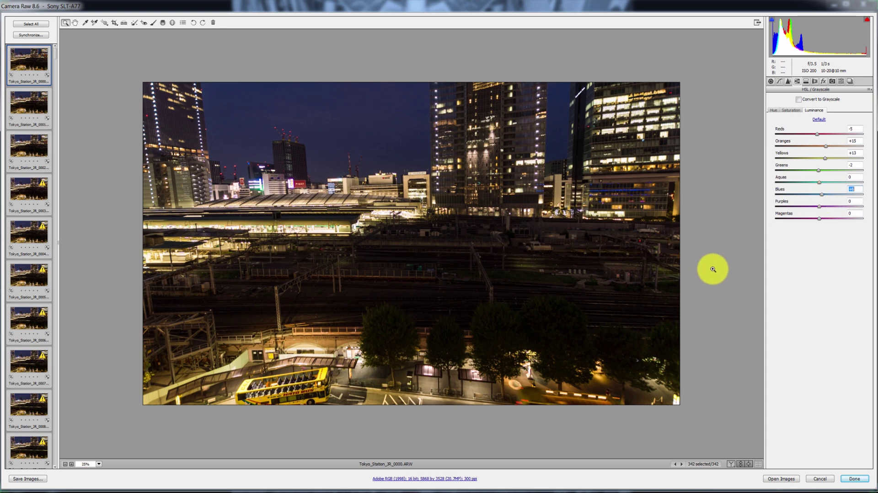
{"action": "mouse_move", "coordinate": [820, 172]}
{"action": "left_mouse_down"}
{"action": "mouse_move", "coordinate": [827, 173]}
{"action": "mouse_move", "coordinate": [808, 170]}
{"action": "left_mouse_up"}
{"action": "left_click", "coordinate": [819, 174]}
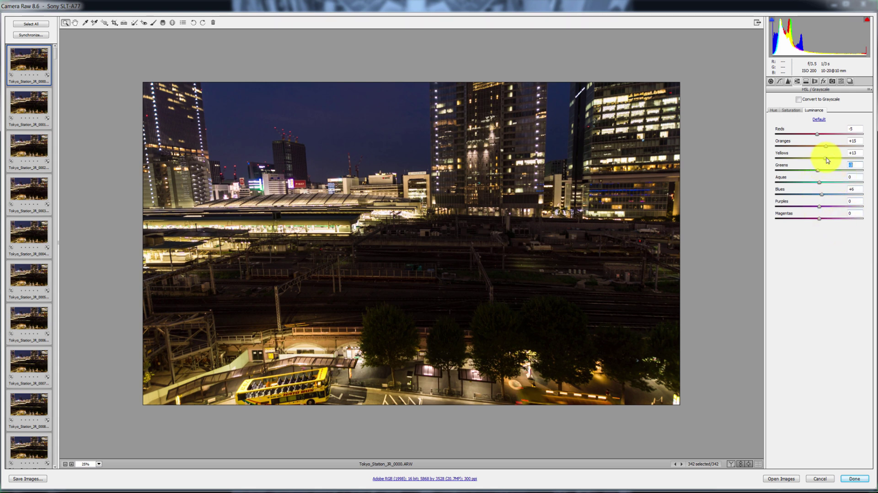
- Raise HSL saturation of Yellows to +4 and Greens to +5
{"action": "left_click", "coordinate": [791, 110]}
{"action": "left_click", "coordinate": [819, 166]}
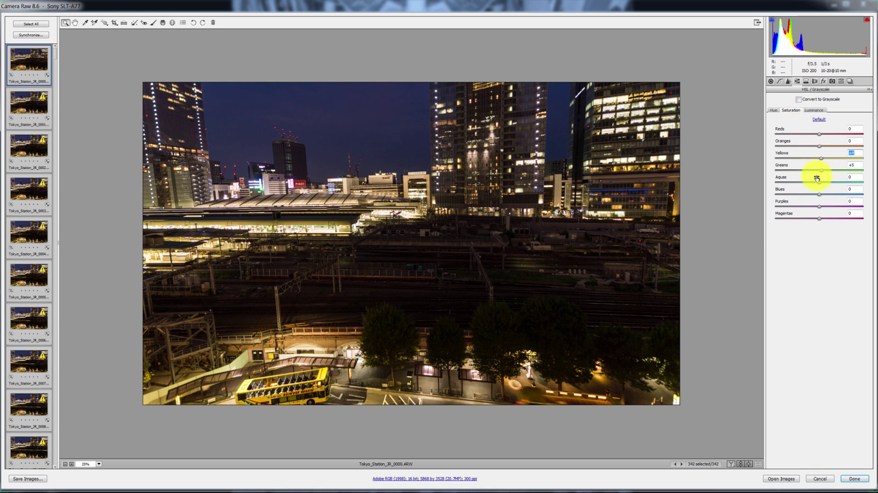
{"action": "left_click", "coordinate": [816, 135]}
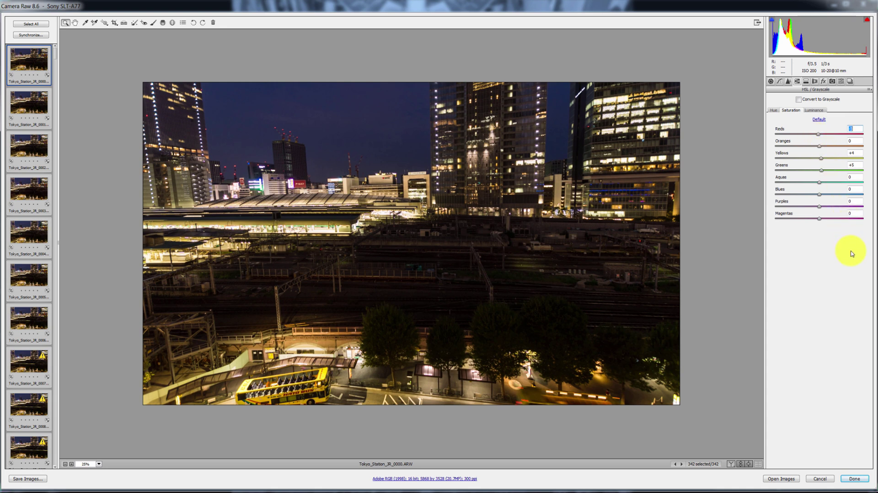
- Set the parametric tone curve's Lights to +6 and Highlights to -23
{"action": "left_click", "coordinate": [778, 80]}
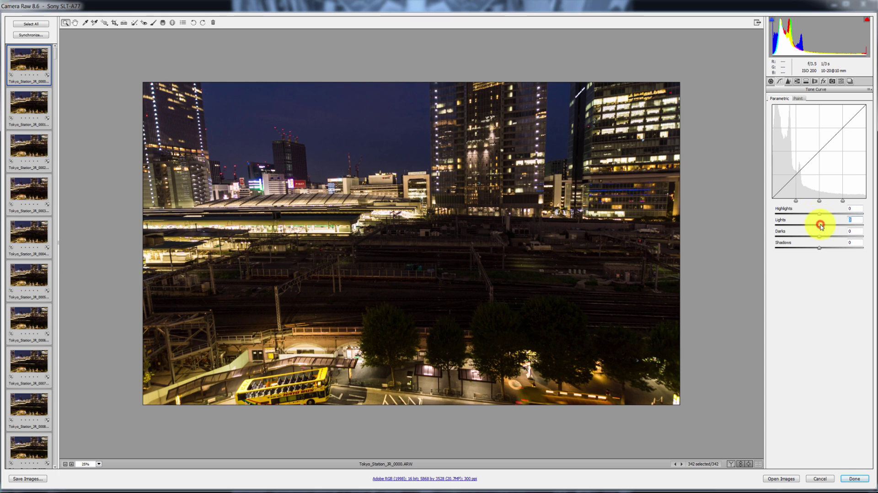
{"action": "mouse_move", "coordinate": [819, 227]}
{"action": "left_mouse_down"}
{"action": "mouse_move", "coordinate": [806, 226]}
{"action": "mouse_move", "coordinate": [817, 225]}
{"action": "left_mouse_up"}
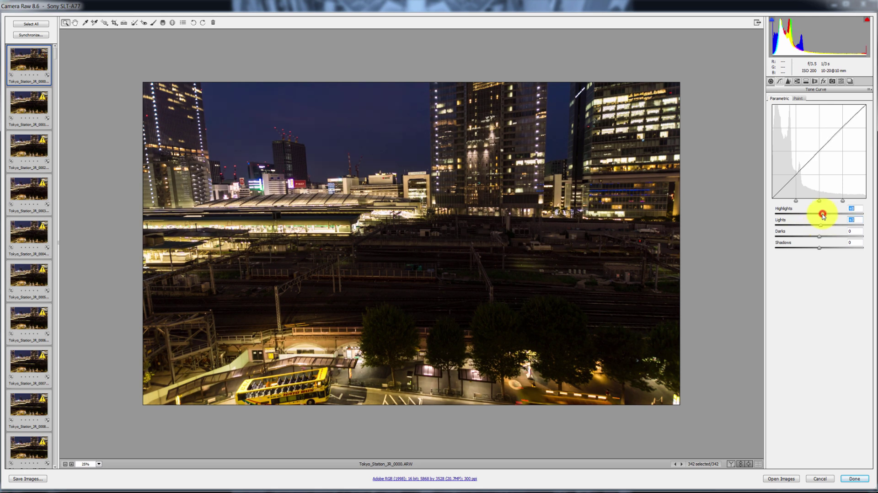
{"action": "left_click", "coordinate": [815, 213]}
{"action": "key", "text": "Down"}
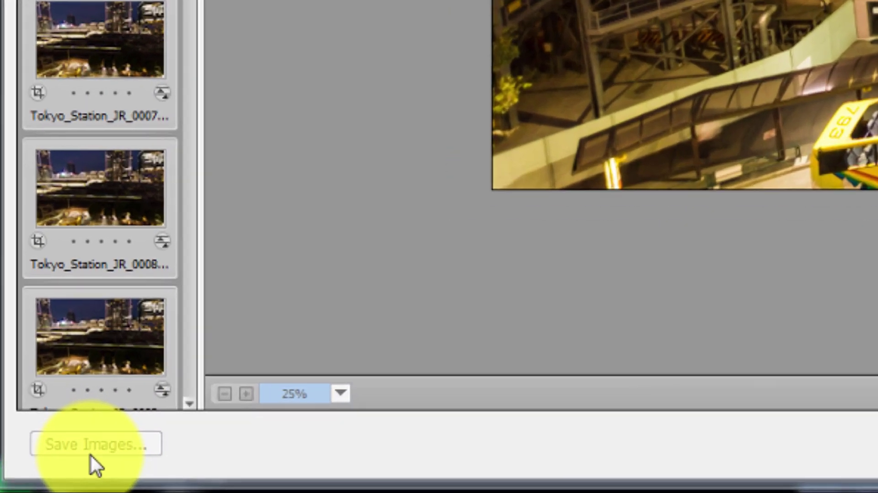
- Bring up Save Options for the batch with JPEG quality at Maximum (10-12)
{"action": "left_click", "coordinate": [27, 480]}
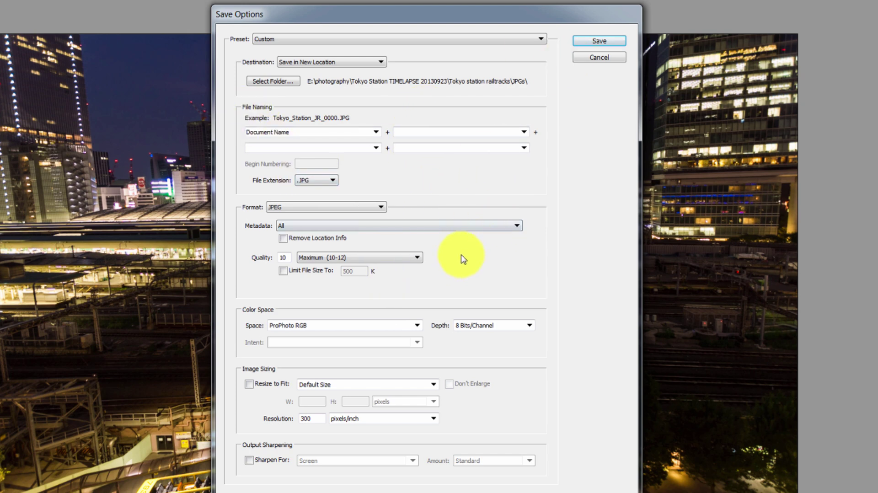
{"action": "left_click", "coordinate": [379, 257]}
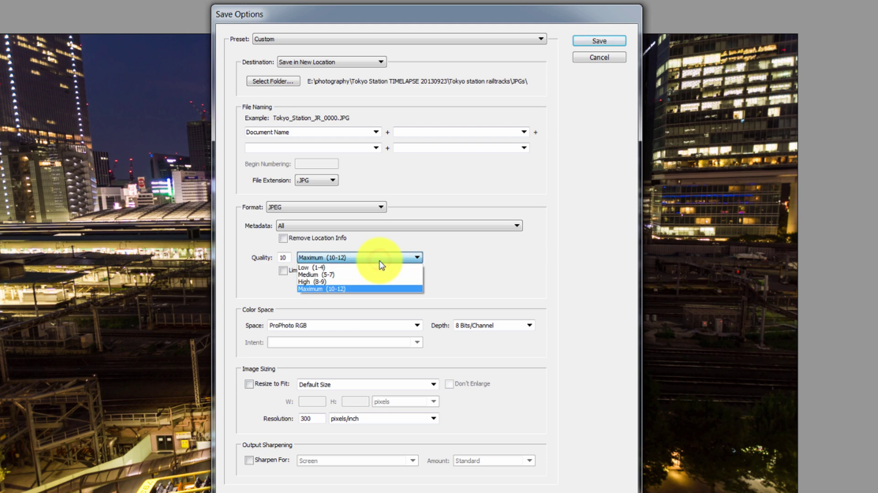
{"action": "left_click", "coordinate": [381, 289]}
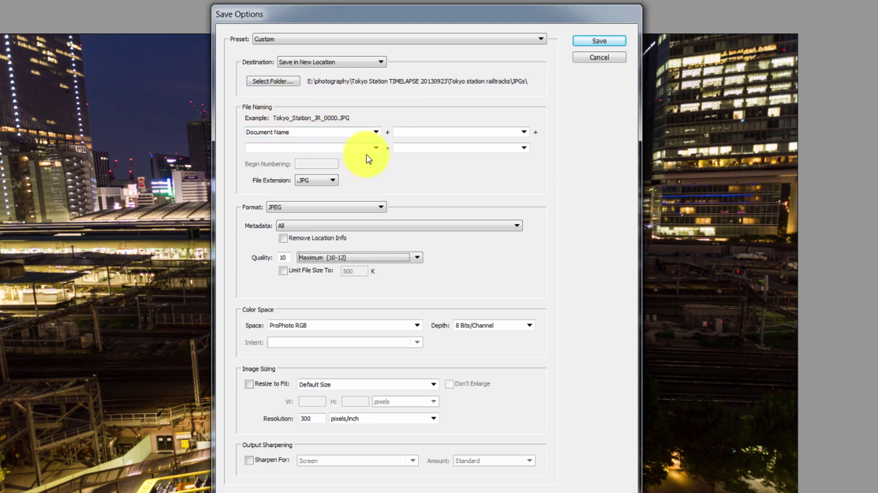
- Choose .JPG as the file extension for the saved images
{"action": "left_click", "coordinate": [320, 181]}
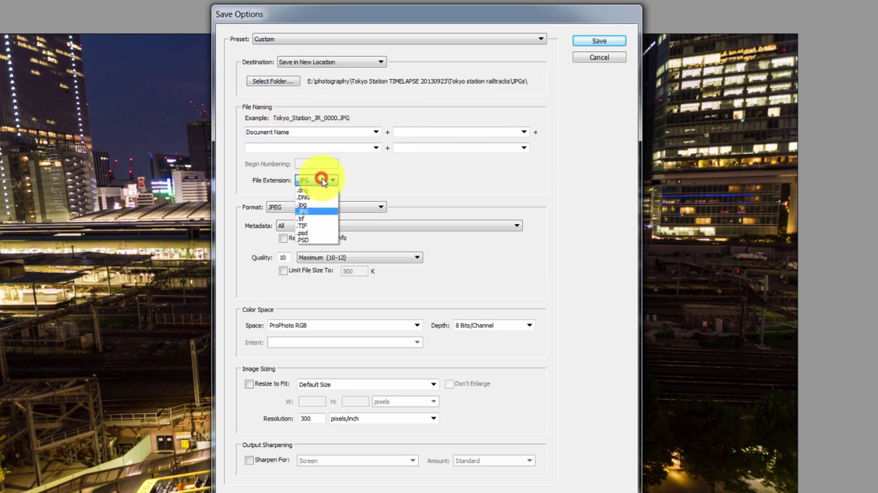
{"action": "left_click", "coordinate": [321, 211]}
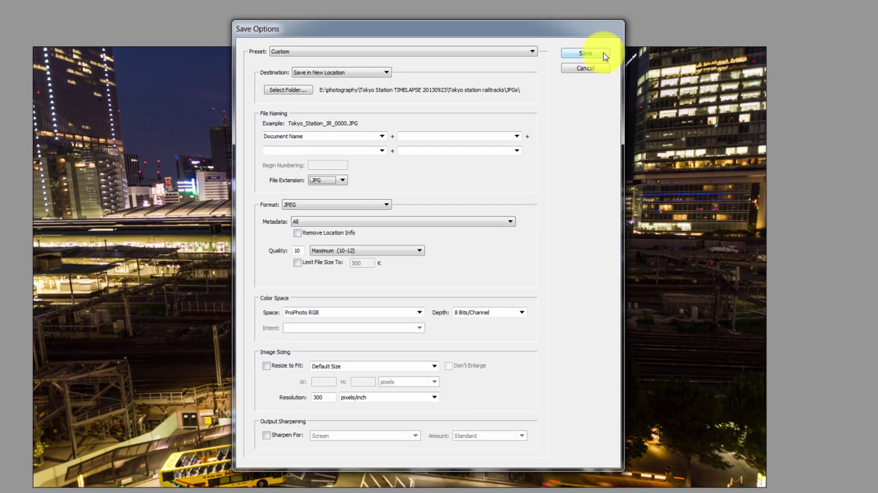
- Start the batch save of all 342 images as JPEGs into the JPGs folder
{"action": "left_click", "coordinate": [617, 42]}
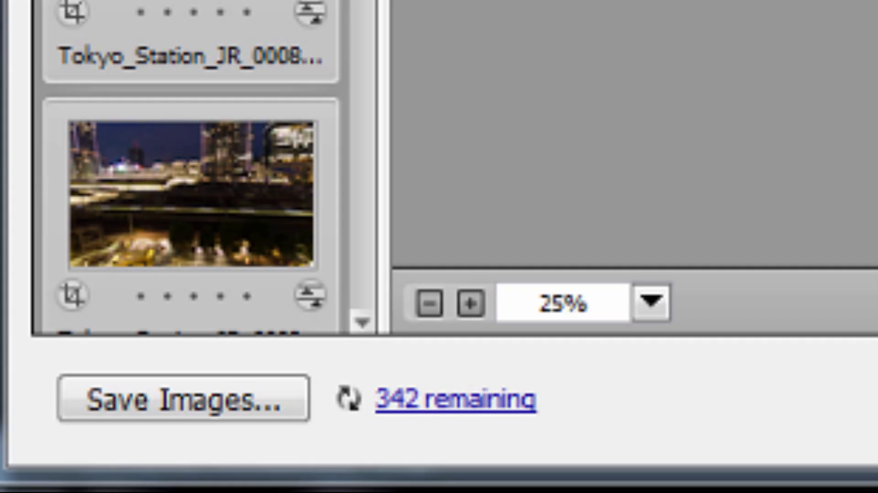